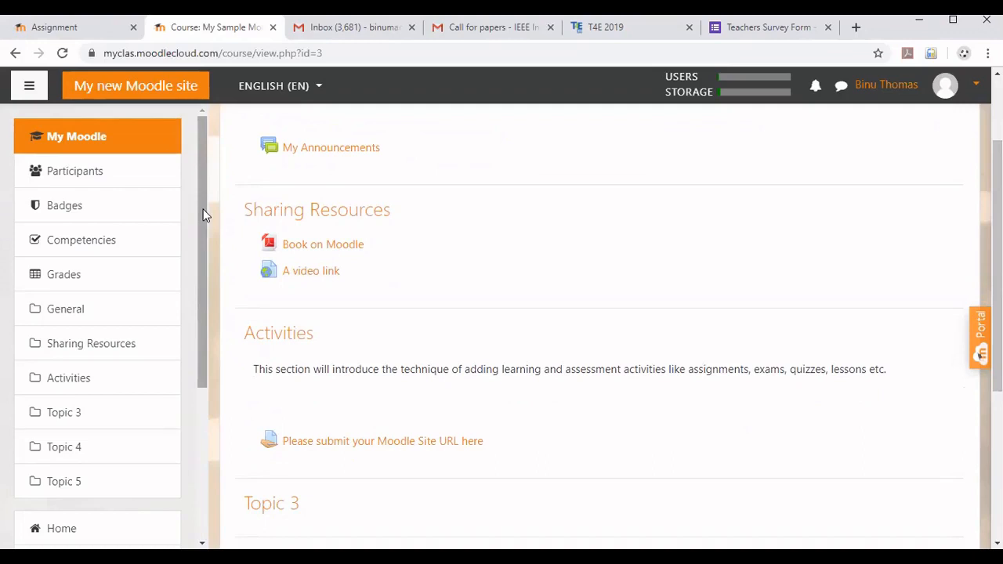
# Step: Open My Sample Moodle Course from the site home page and turn on course editing
pyautogui.moveTo(202, 214); pyautogui.dragTo(201, 284)
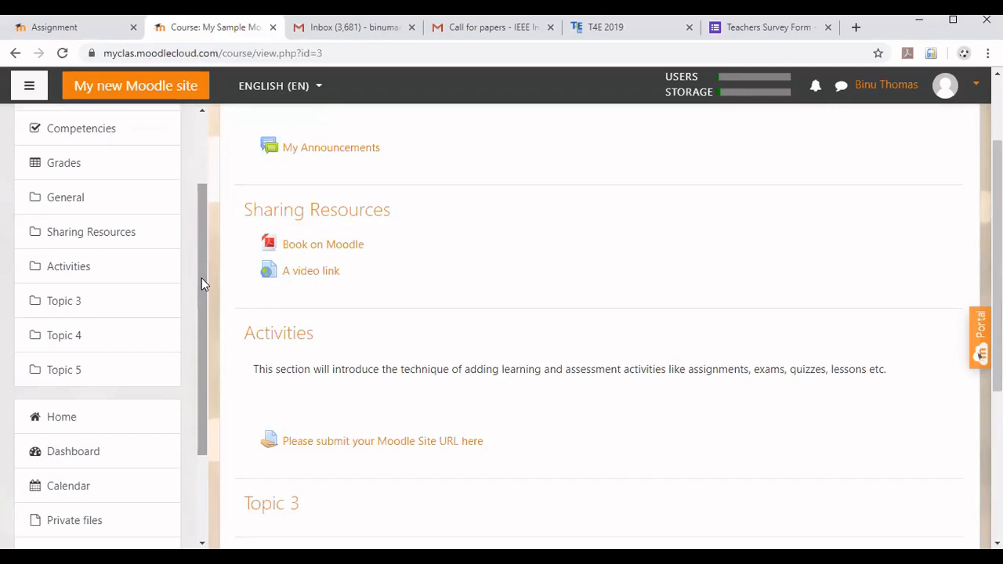
pyautogui.click(62, 419)
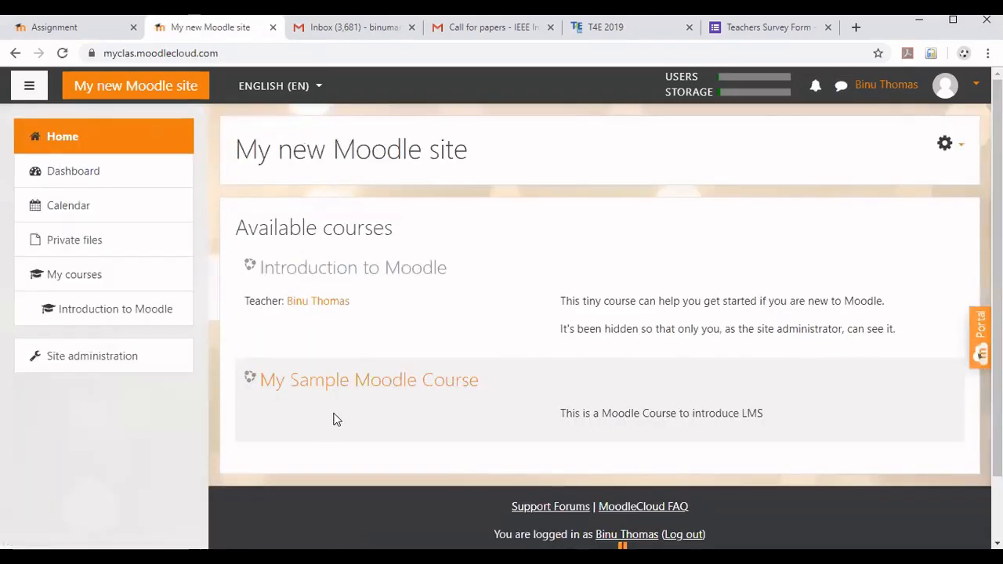
pyautogui.click(349, 389)
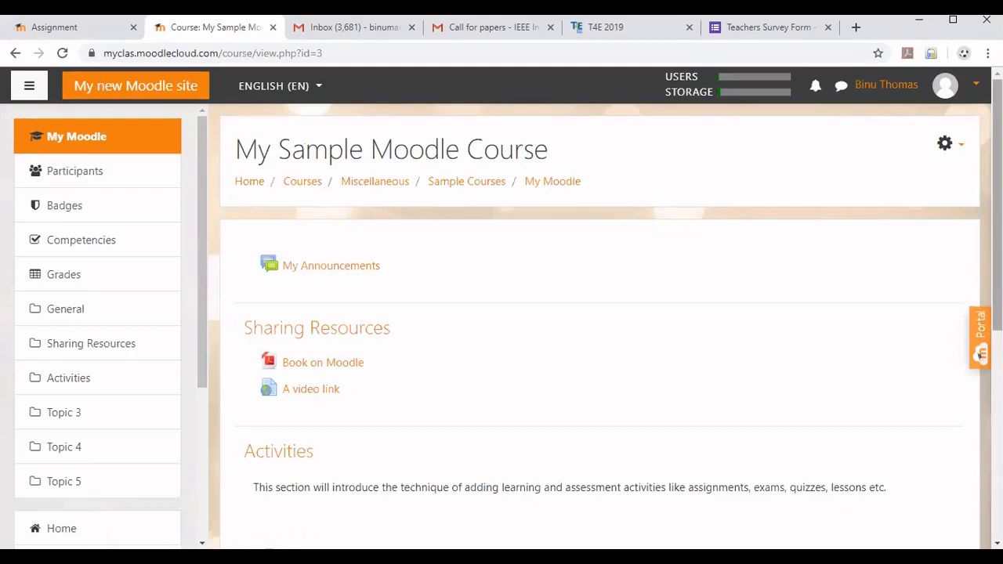
pyautogui.click(962, 147)
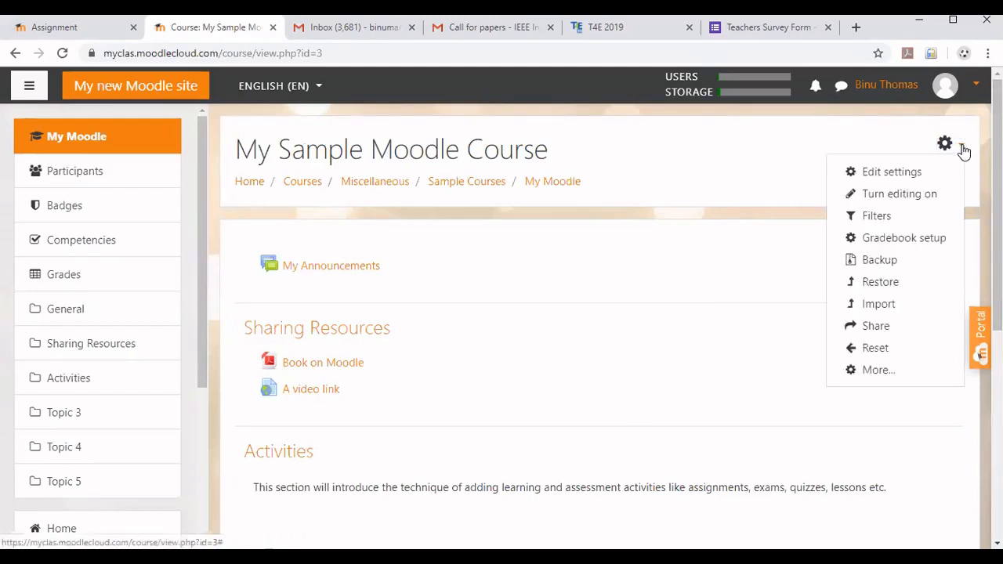
pyautogui.click(908, 196)
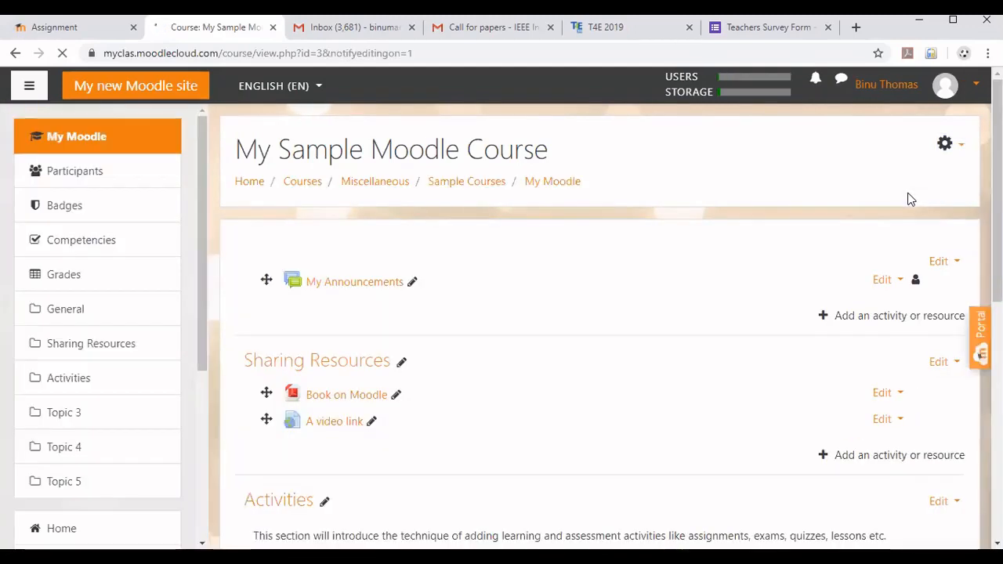
# Step: Add a new Quiz activity to the course's Activities section
pyautogui.moveTo(997, 185); pyautogui.dragTo(998, 267)
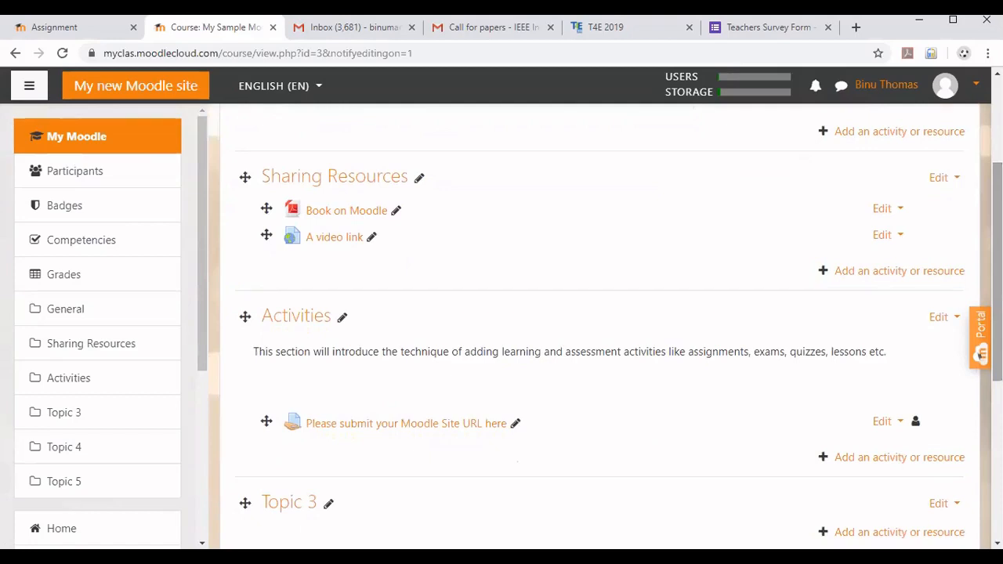
pyautogui.click(879, 462)
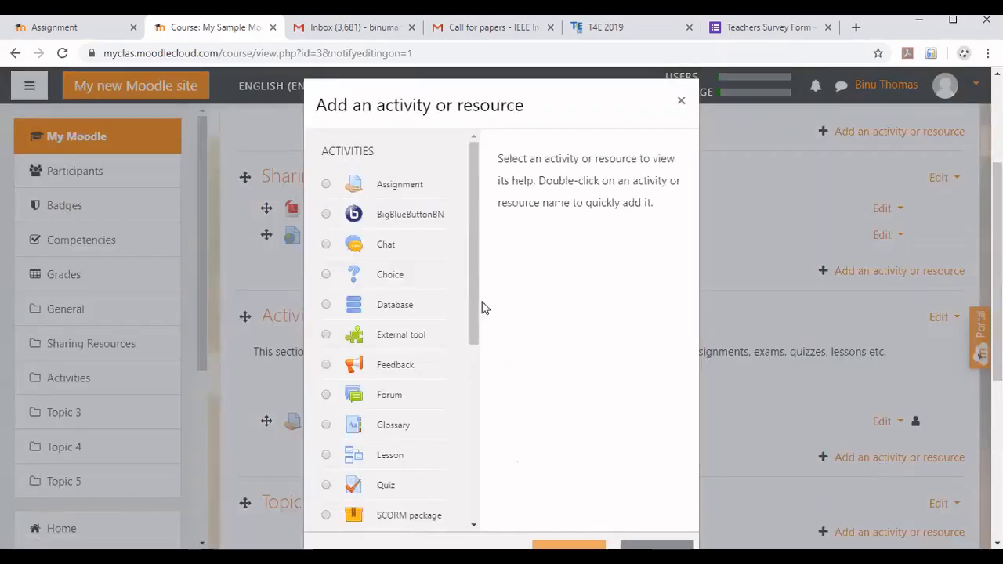
pyautogui.moveTo(478, 304); pyautogui.dragTo(478, 385)
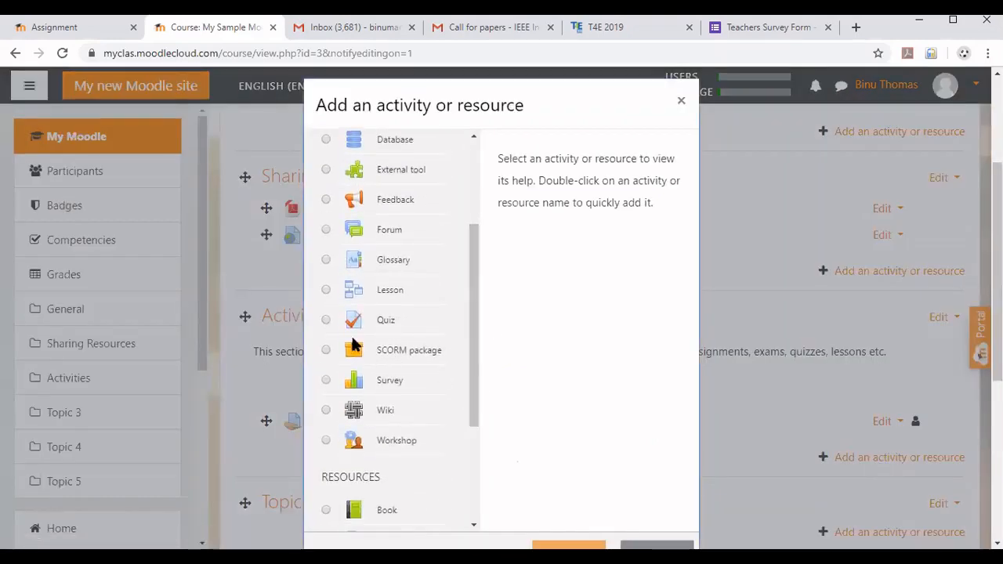
pyautogui.click(326, 320)
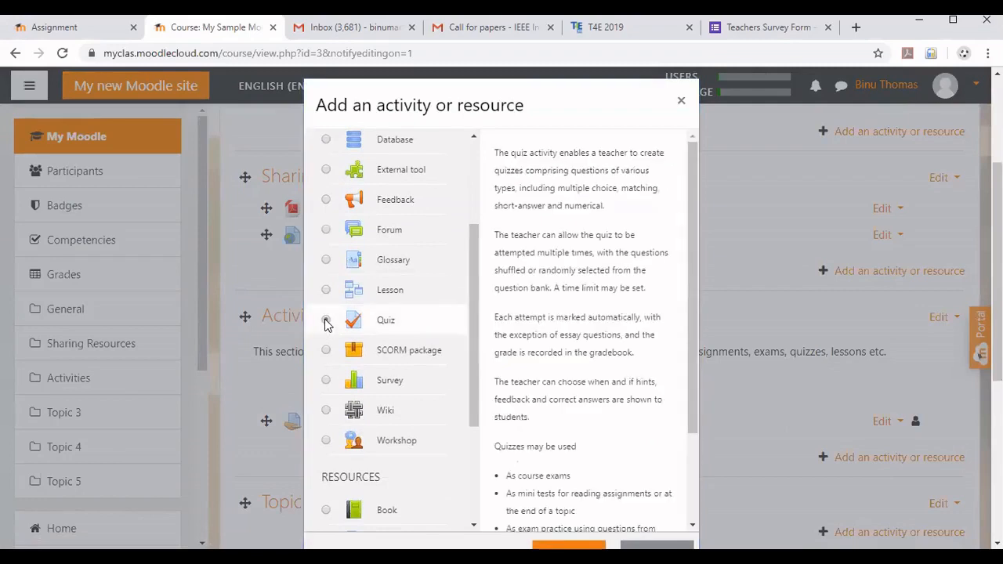
pyautogui.scroll(-3, 511, 409)
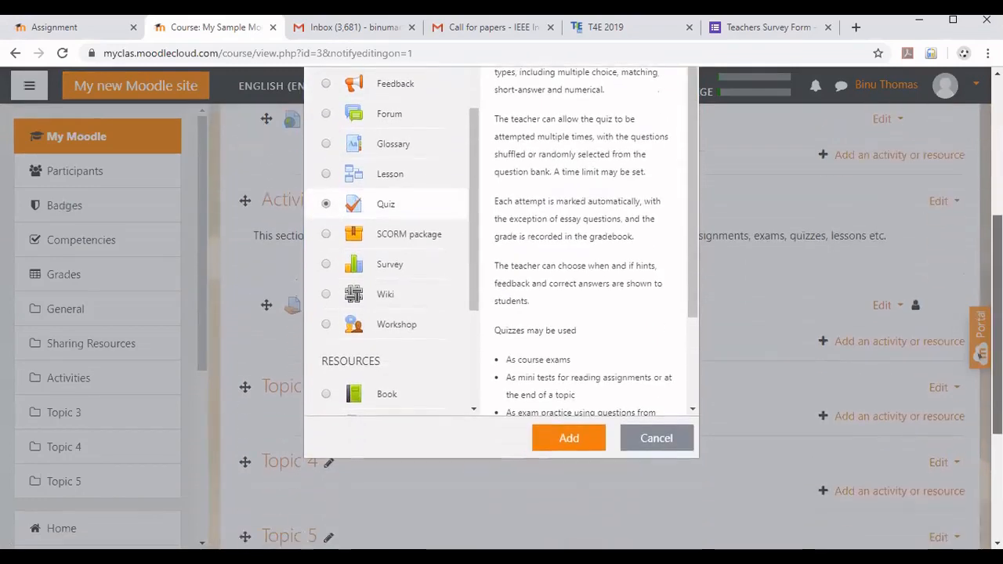
pyautogui.click(555, 447)
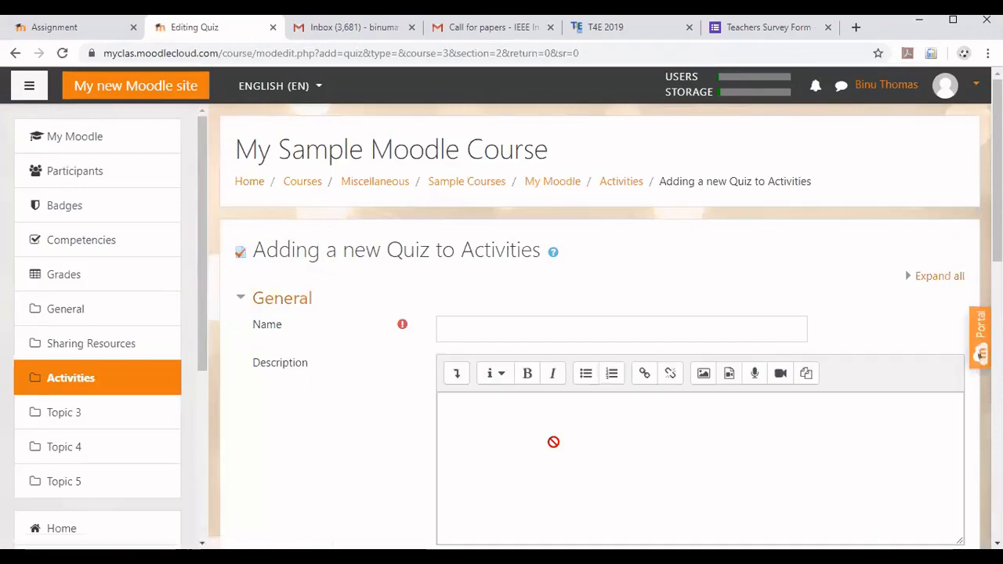
# Step: Name the quiz "First Quiz Activity" and enter the description "Please take this quiz"
pyautogui.click(468, 333)
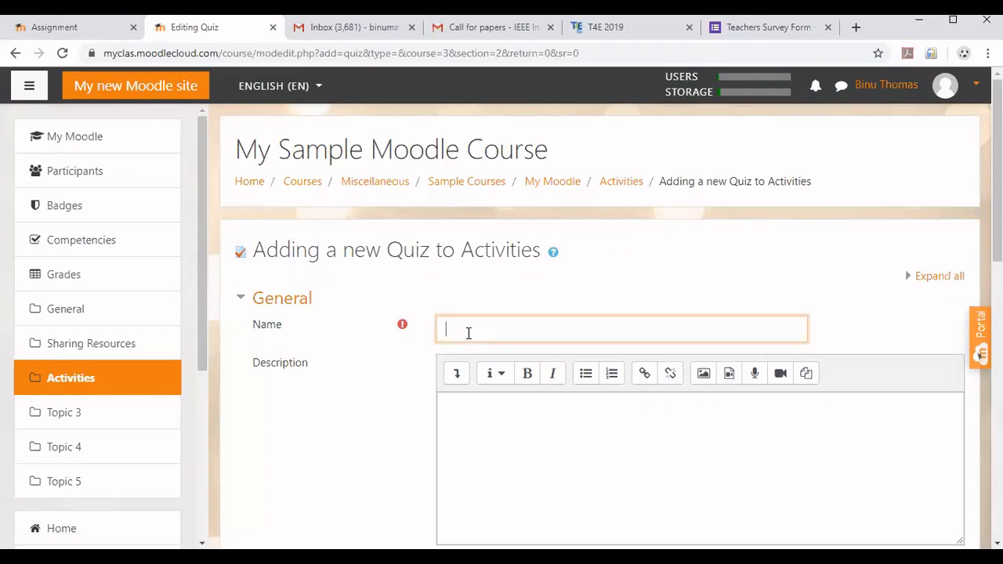
pyautogui.write('First Quiz Activity')
pyautogui.click(530, 429)
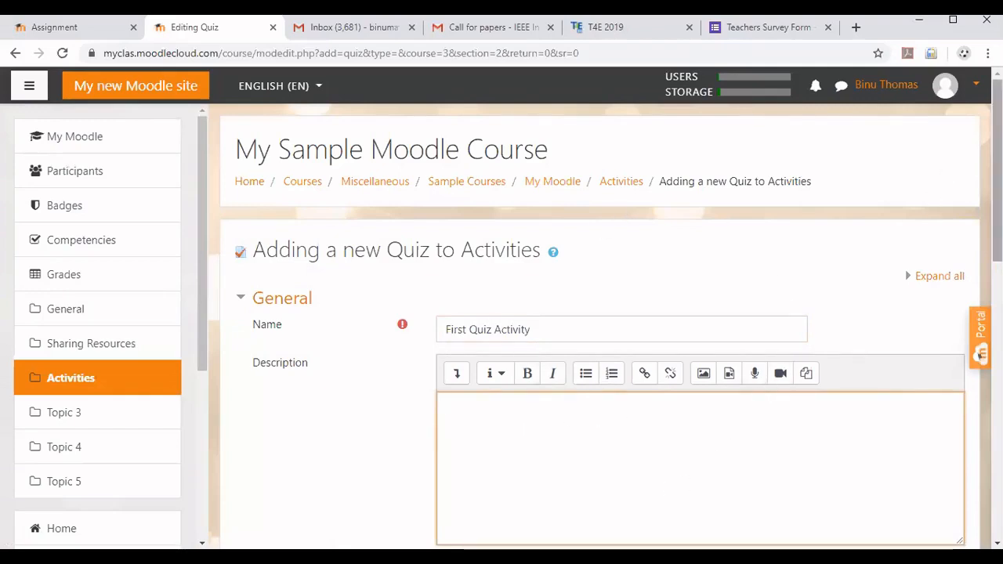
pyautogui.scroll(-1, 559, 197)
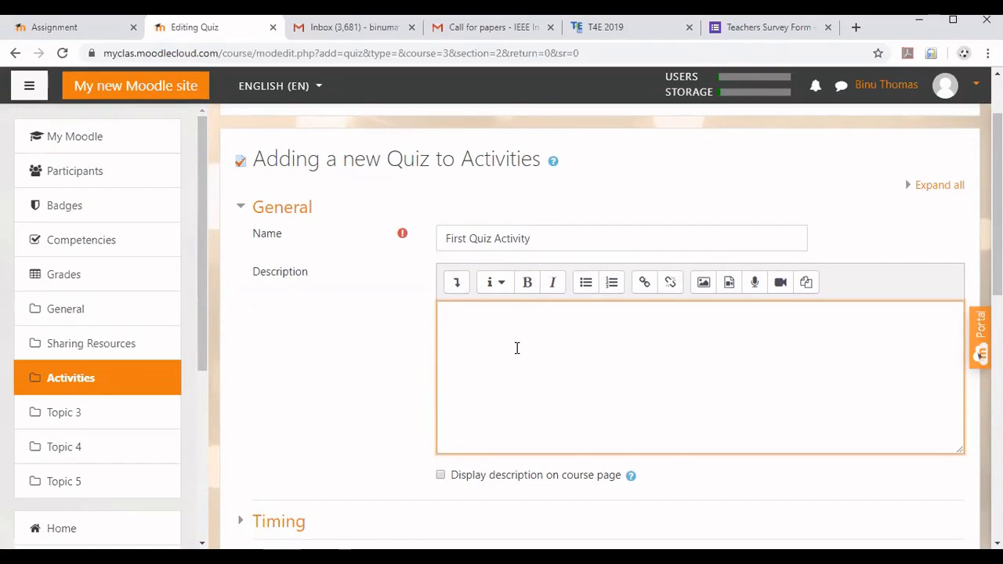
pyautogui.write('Please take this quiz')
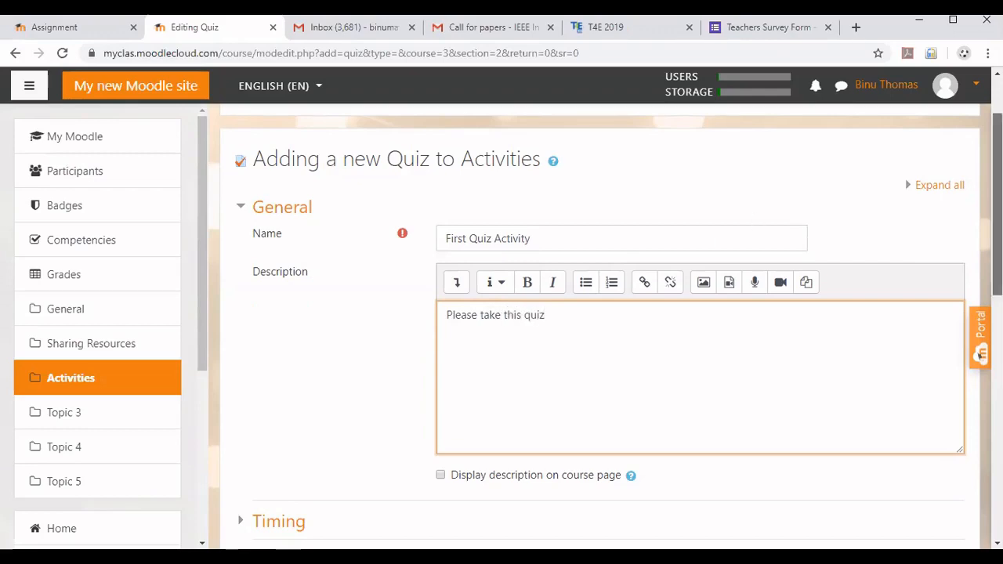
# Step: Enable both the opening and closing dates in the quiz's Timing settings
pyautogui.scroll(-1, 516, 326)
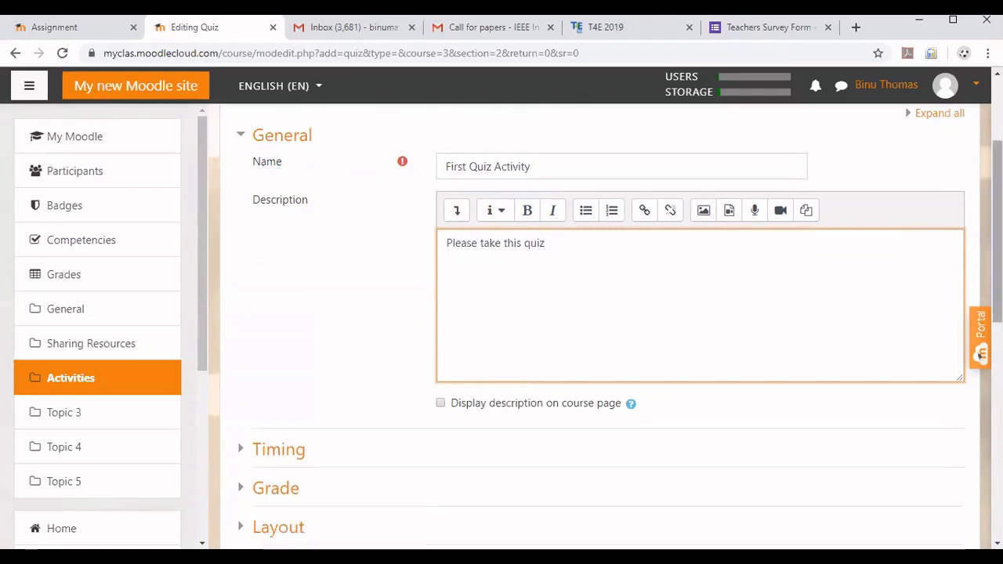
pyautogui.moveTo(997, 198); pyautogui.dragTo(997, 252)
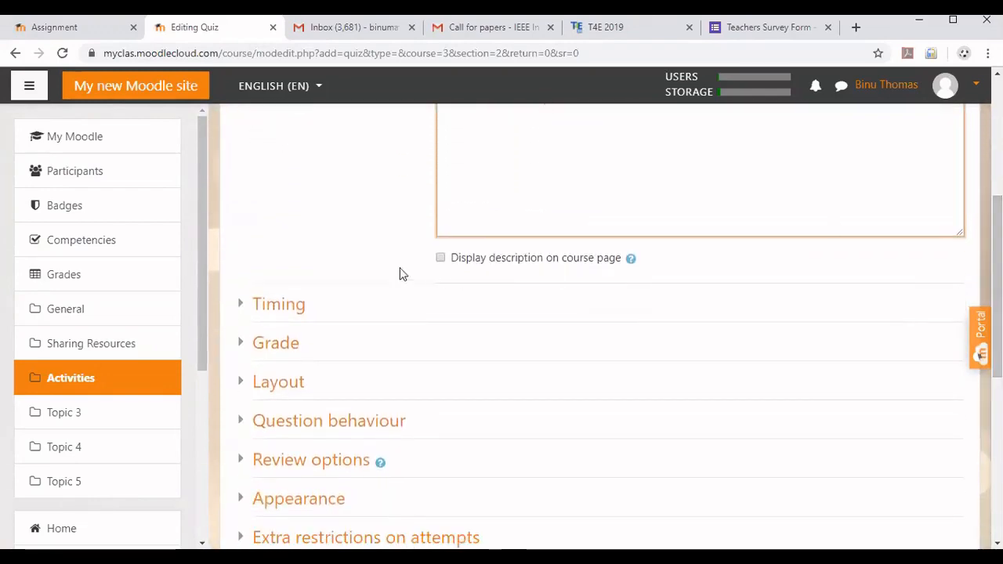
pyautogui.click(279, 306)
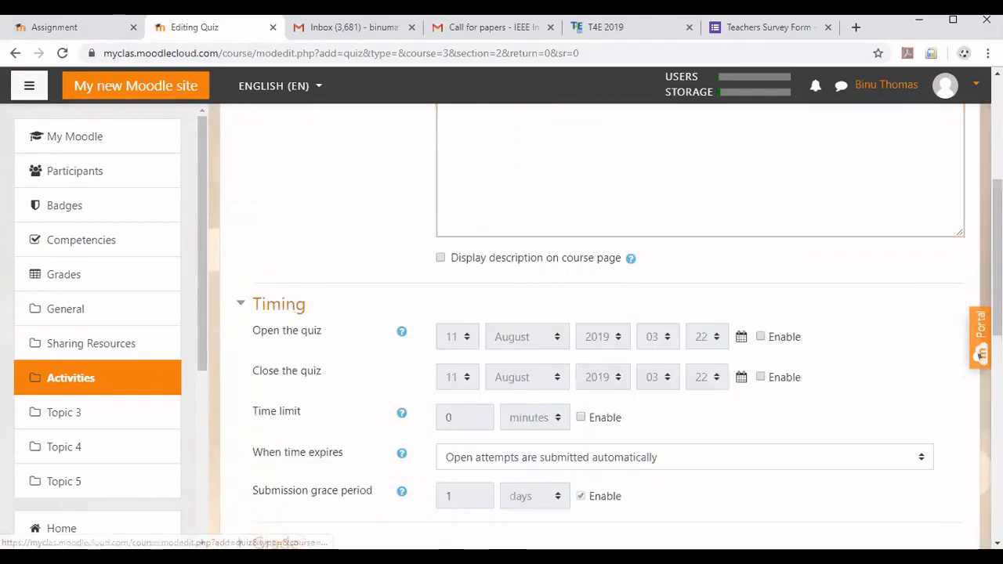
pyautogui.moveTo(997, 254); pyautogui.dragTo(997, 290)
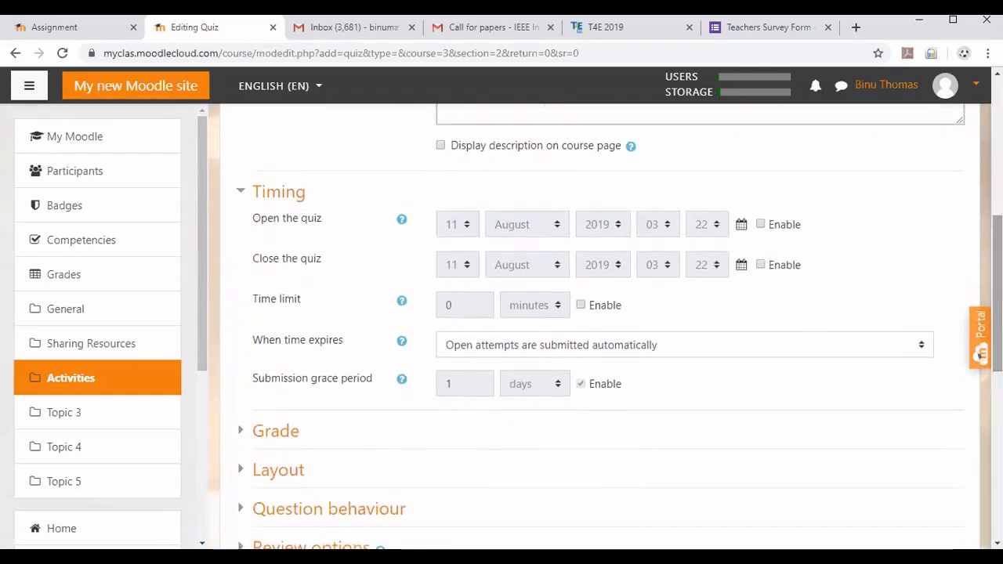
pyautogui.click(760, 225)
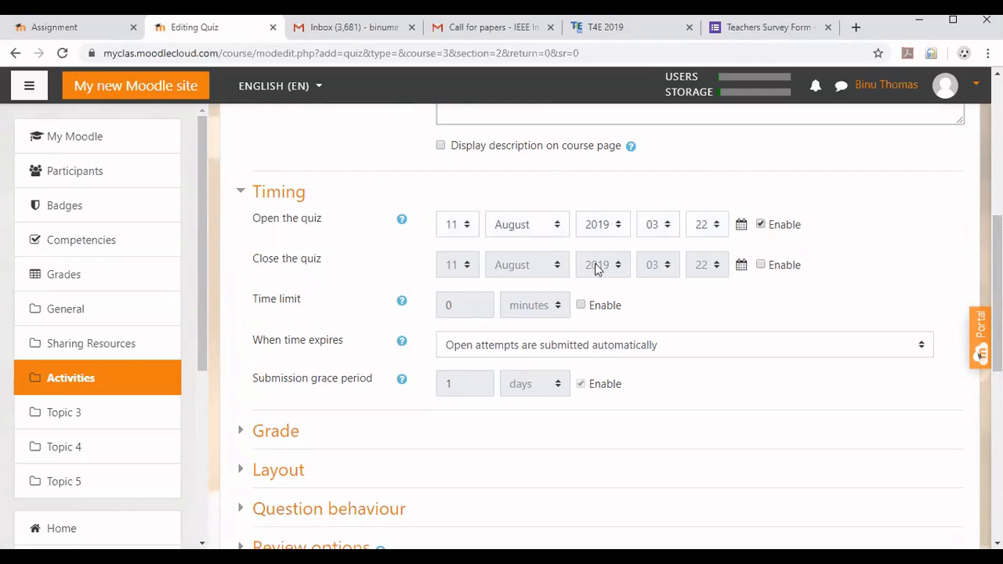
pyautogui.click(760, 266)
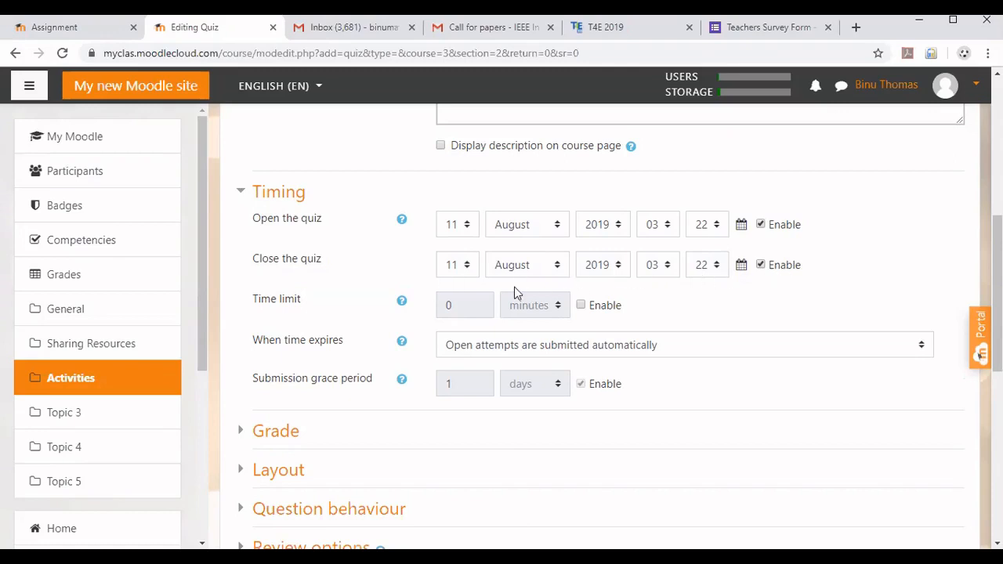
# Step: Enable the quiz's time limit and set it to 15 minutes
pyautogui.click(583, 306)
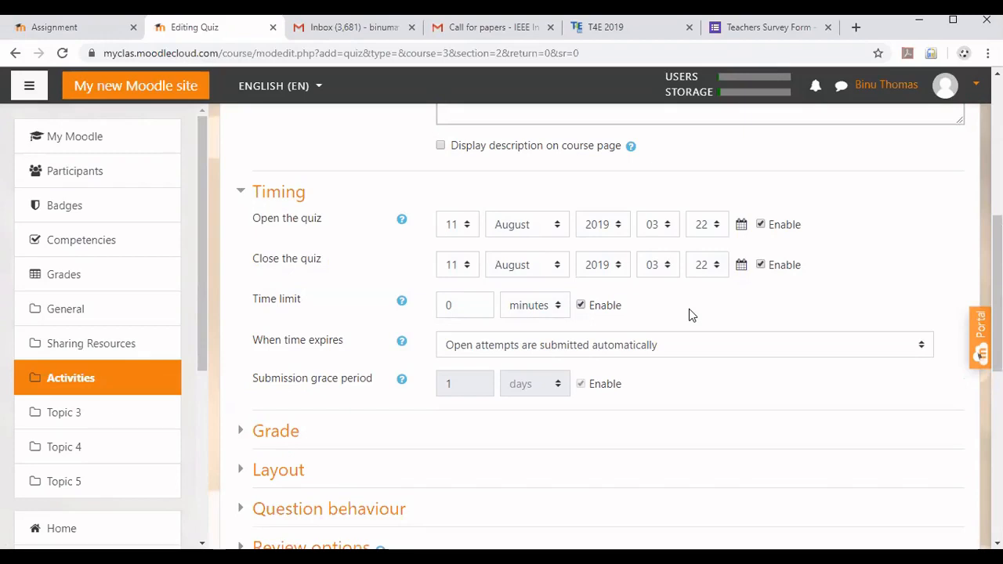
pyautogui.click(467, 303)
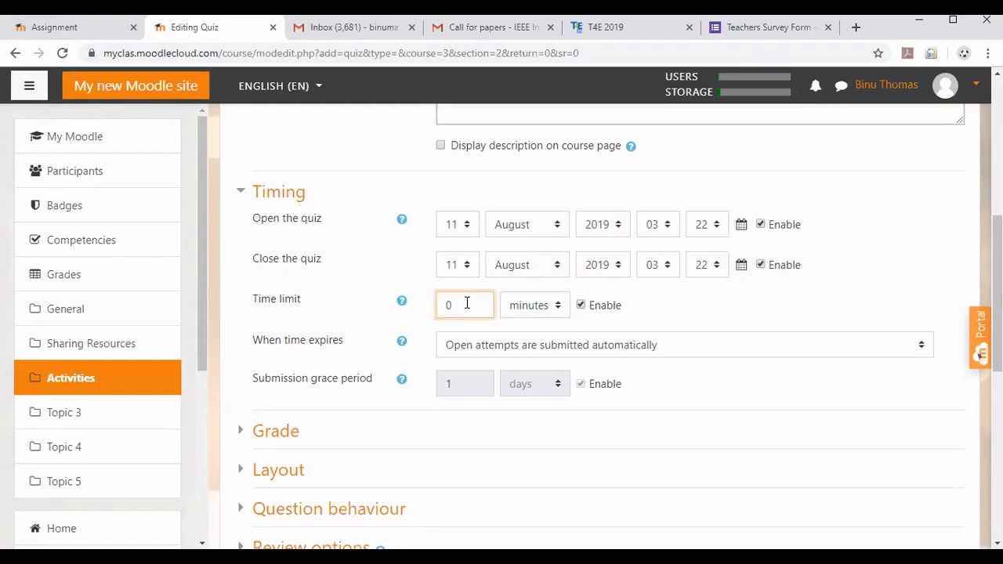
pyautogui.press('BackSpace')
pyautogui.write('15')
pyautogui.click(560, 311)
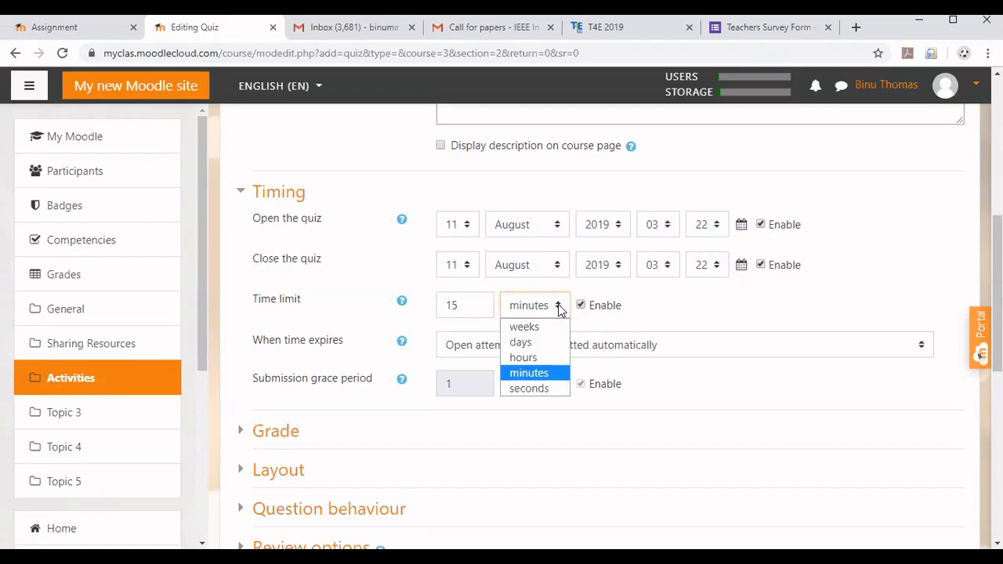
pyautogui.click(658, 310)
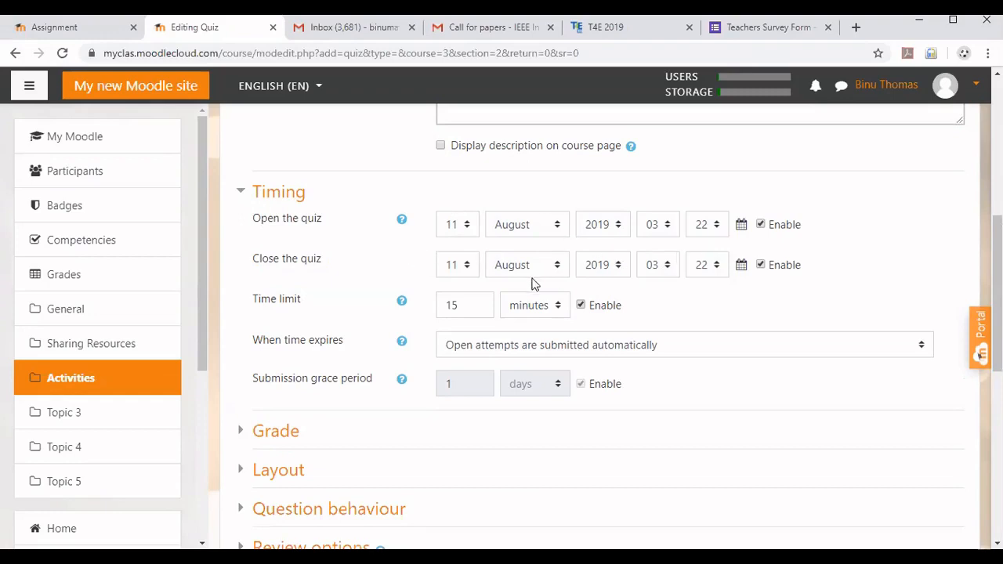
pyautogui.click(474, 308)
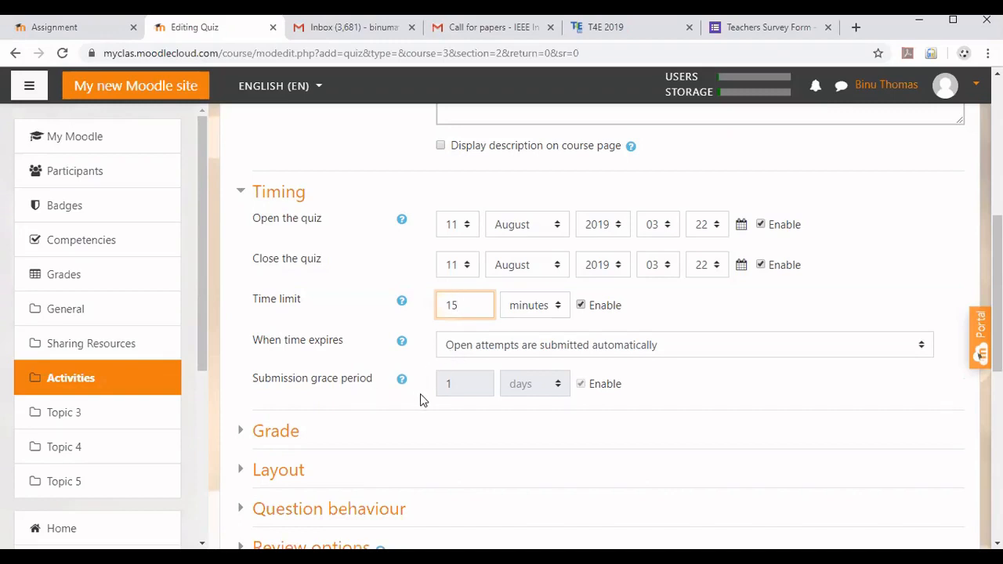
# Step: Set the quiz's grade to pass to 5 in the Grade settings
pyautogui.moveTo(997, 259); pyautogui.dragTo(998, 269)
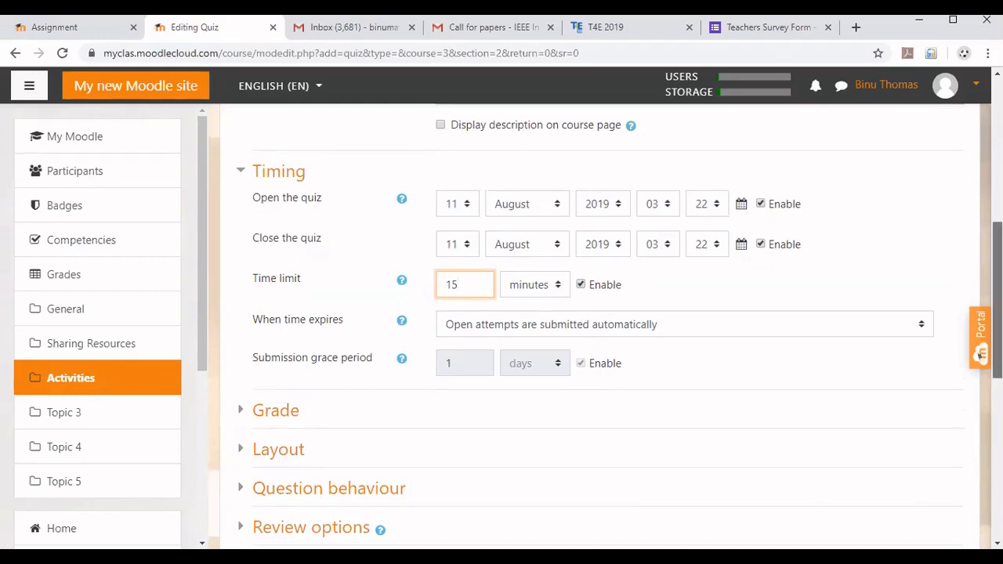
pyautogui.scroll(-2, 998, 297)
pyautogui.click(280, 306)
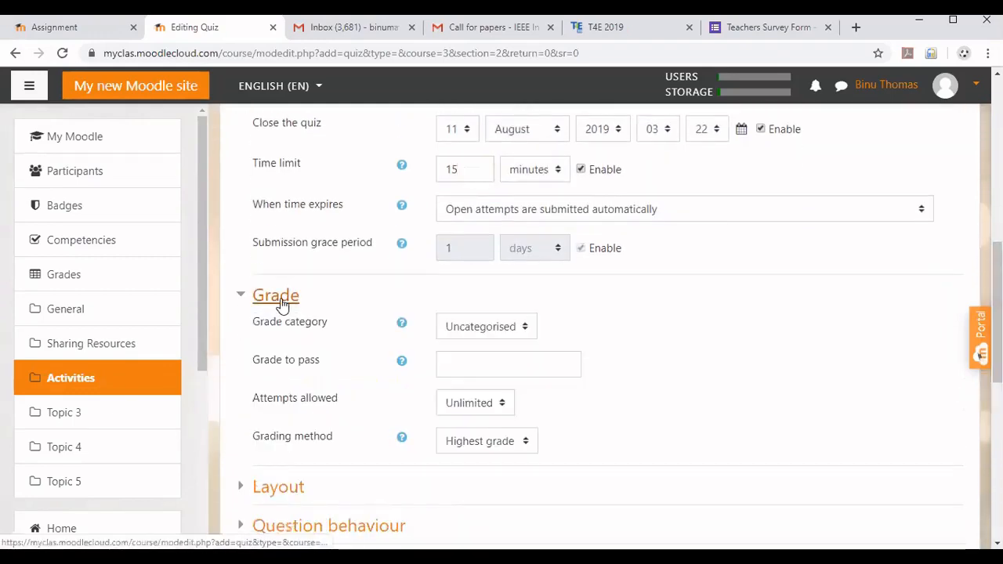
pyautogui.click(489, 362)
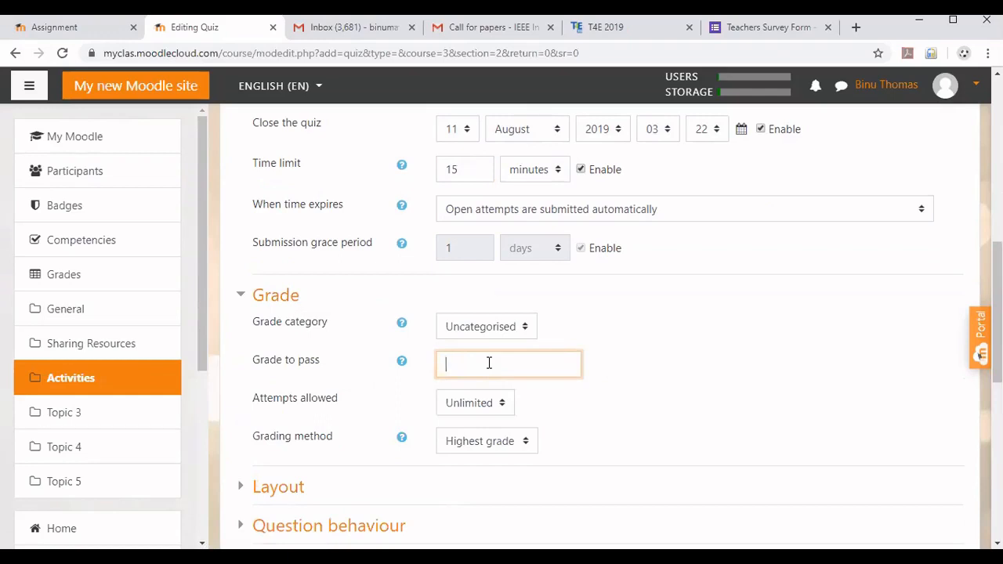
pyautogui.write('5')
# Step: Expand and review the quiz's Layout, Question behaviour and Extra restrictions on attempts settings
pyautogui.scroll(-1, 995, 313)
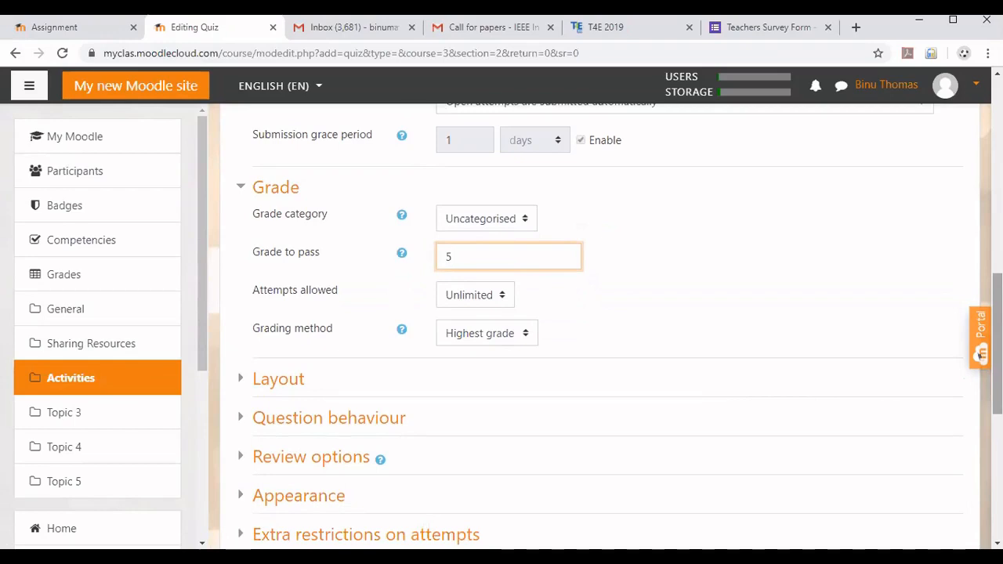
pyautogui.click(261, 380)
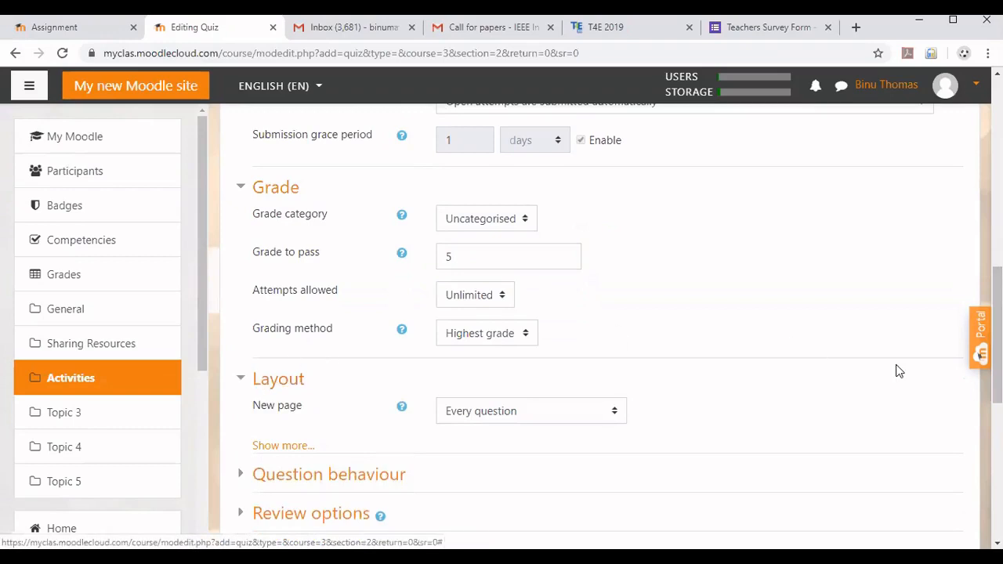
pyautogui.scroll(-1, 997, 337)
pyautogui.moveTo(997, 347); pyautogui.dragTo(997, 357)
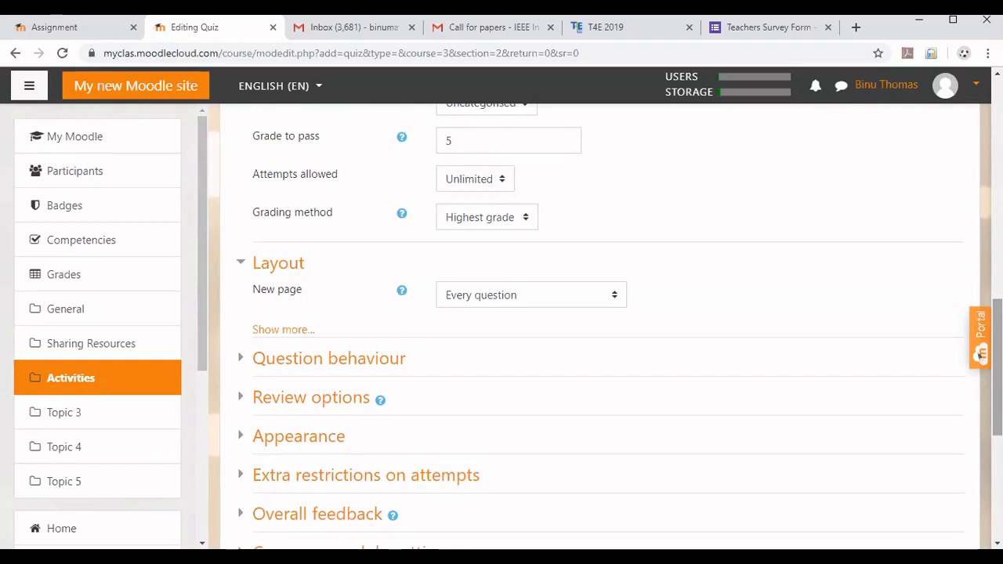
pyautogui.click(337, 365)
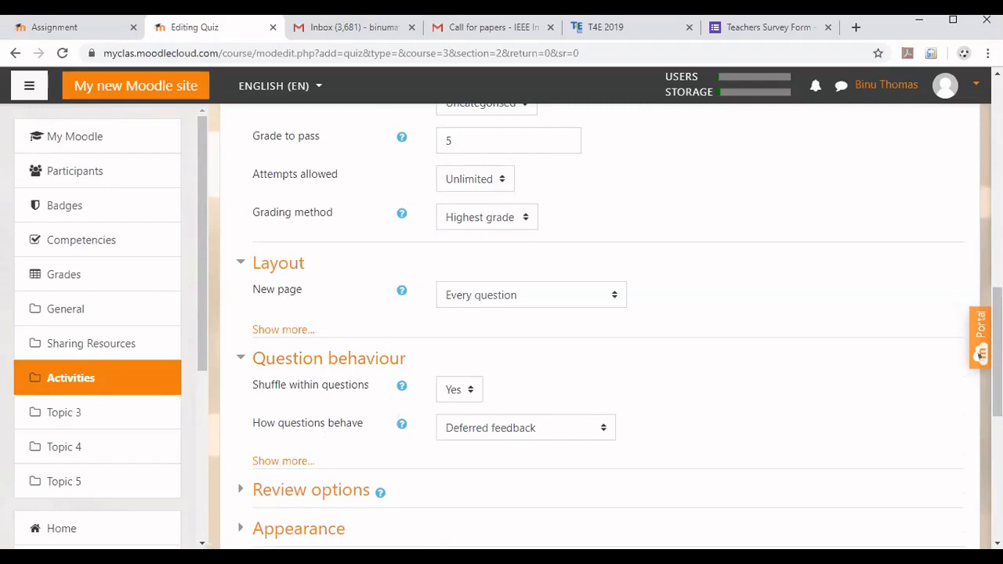
pyautogui.scroll(-3, 980, 354)
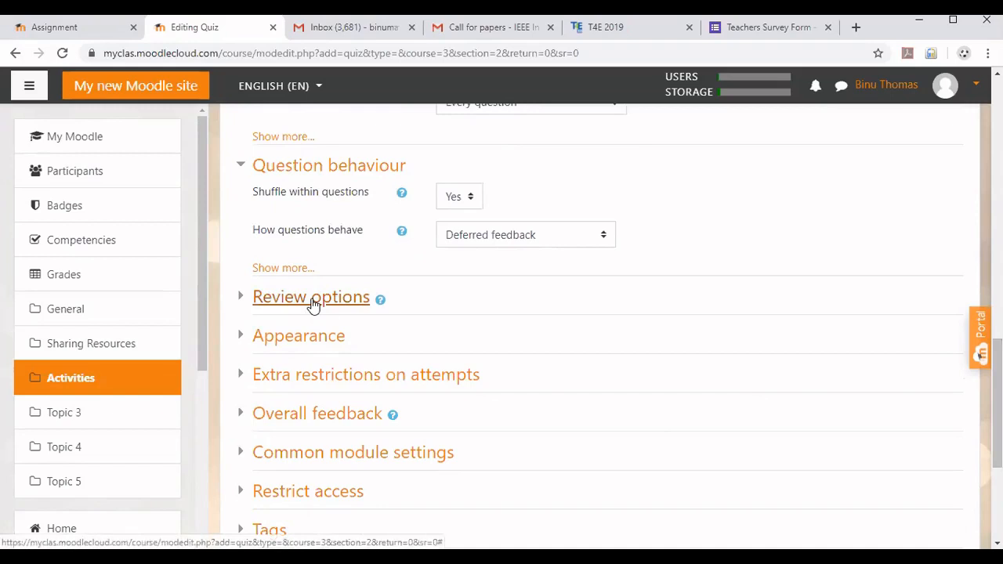
pyautogui.click(314, 378)
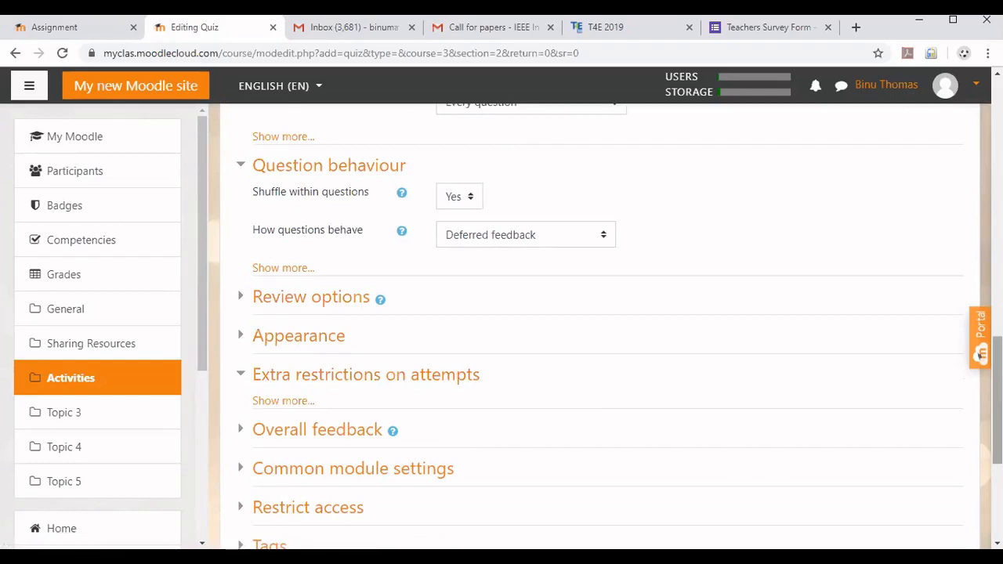
# Step: Save the quiz, returning to the course, and open First Quiz Activity for editing its questions
pyautogui.scroll(-3, 595, 329)
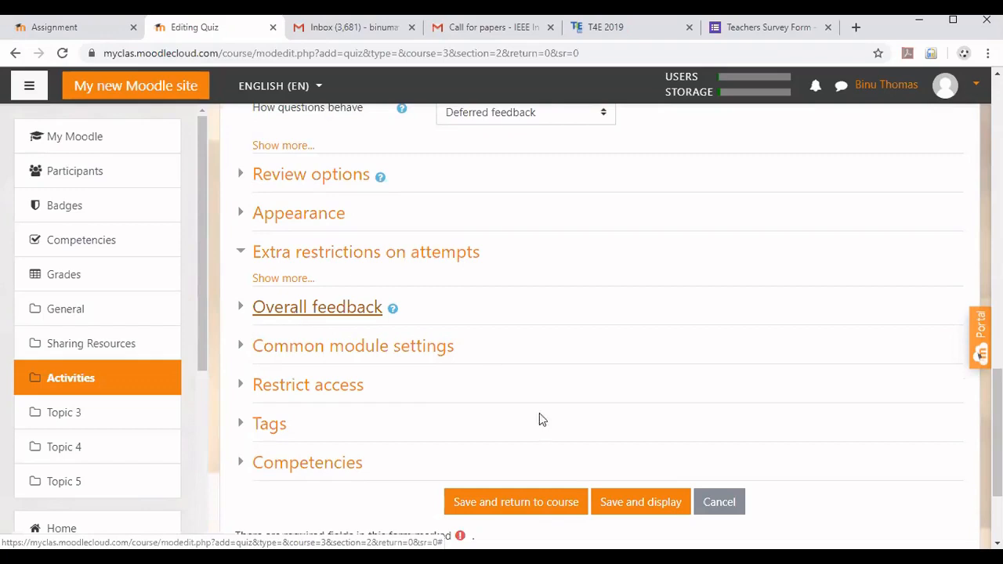
pyautogui.click(531, 507)
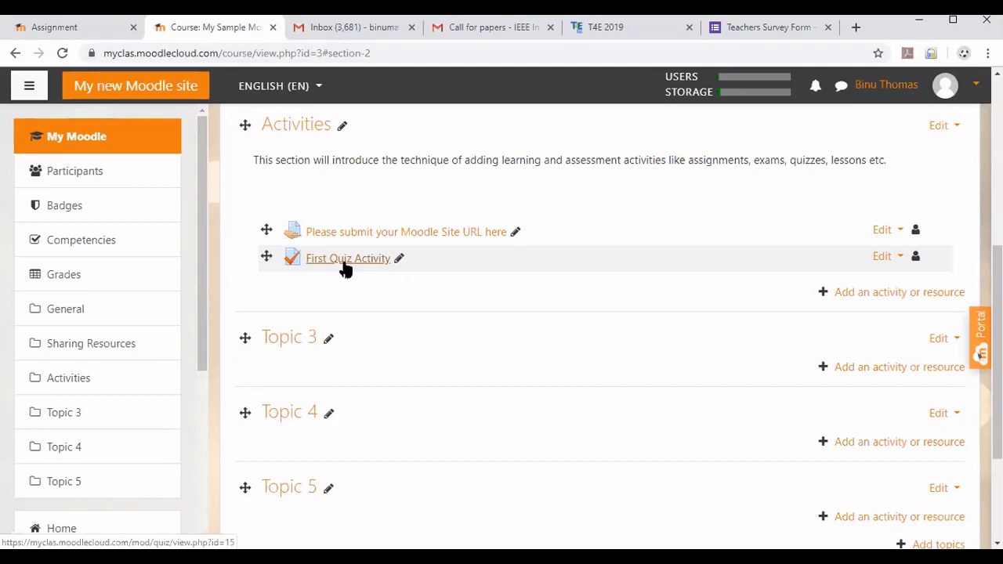
pyautogui.click(346, 261)
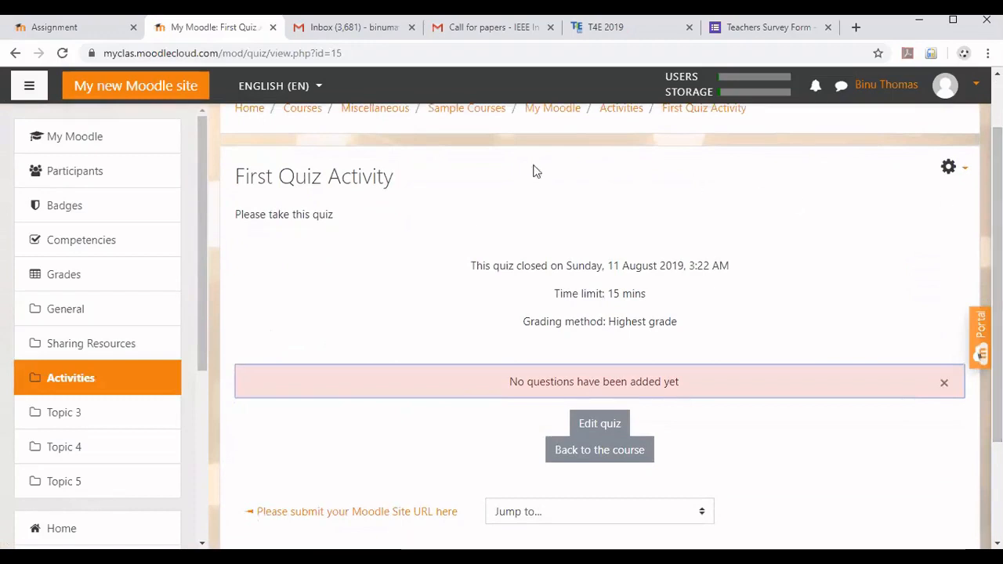
pyautogui.click(601, 427)
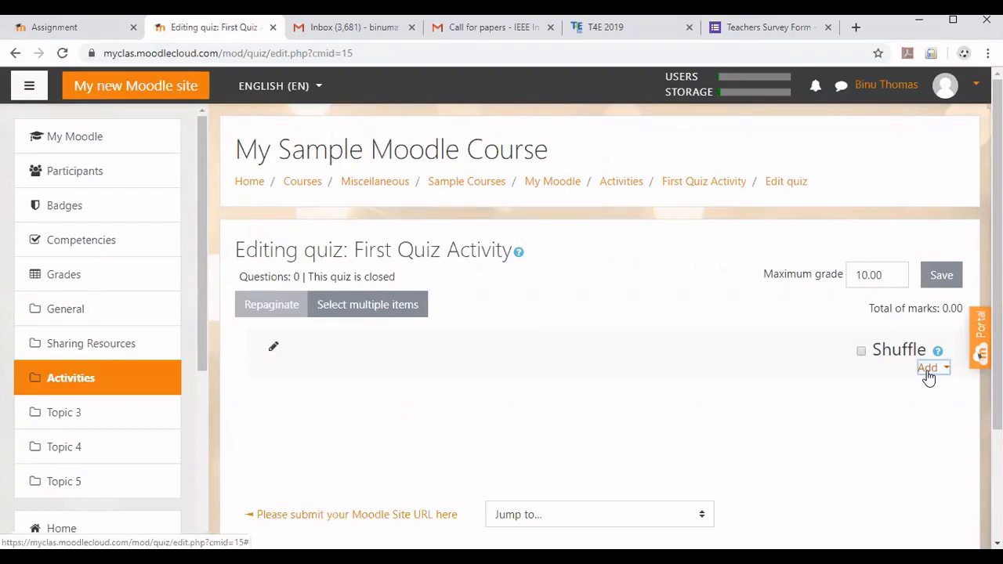
# Step: Add a new question of the Multiple choice type to First Quiz Activity
pyautogui.click(928, 377)
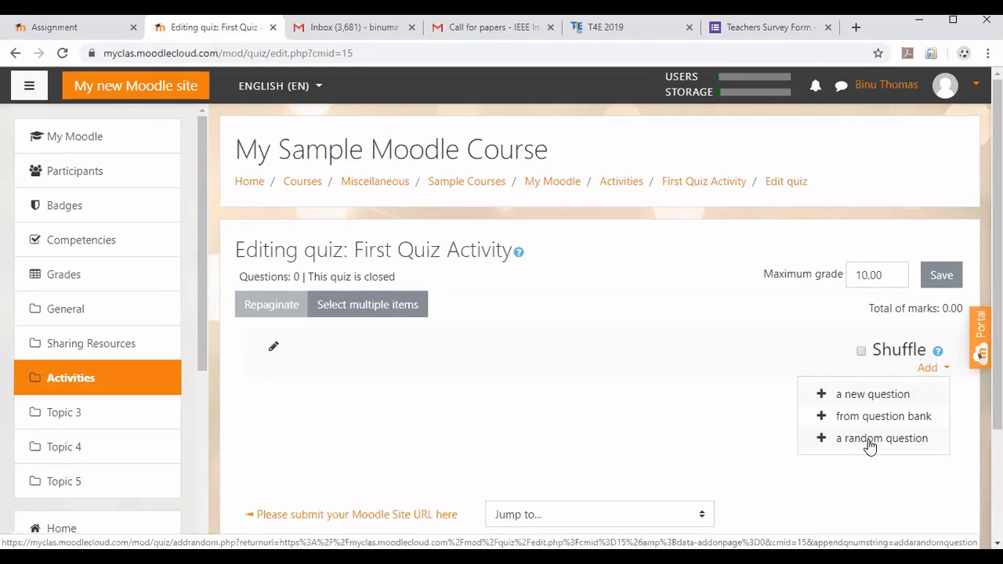
pyautogui.click(860, 401)
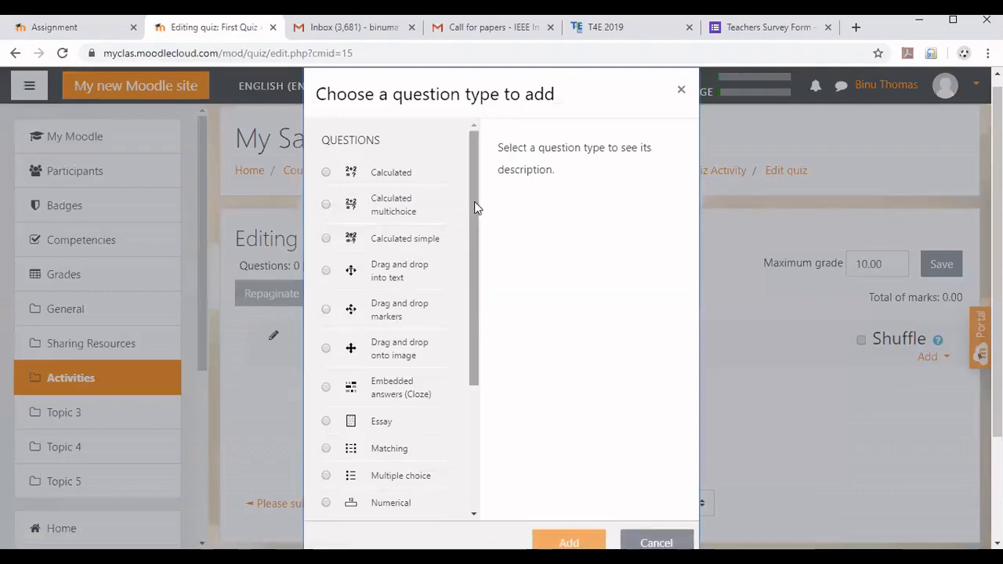
pyautogui.moveTo(476, 202)
pyautogui.mouseDown()
pyautogui.moveTo(477, 376)
pyautogui.moveTo(480, 187)
pyautogui.moveTo(475, 203)
pyautogui.mouseUp()
pyautogui.moveTo(474, 203); pyautogui.dragTo(478, 340)
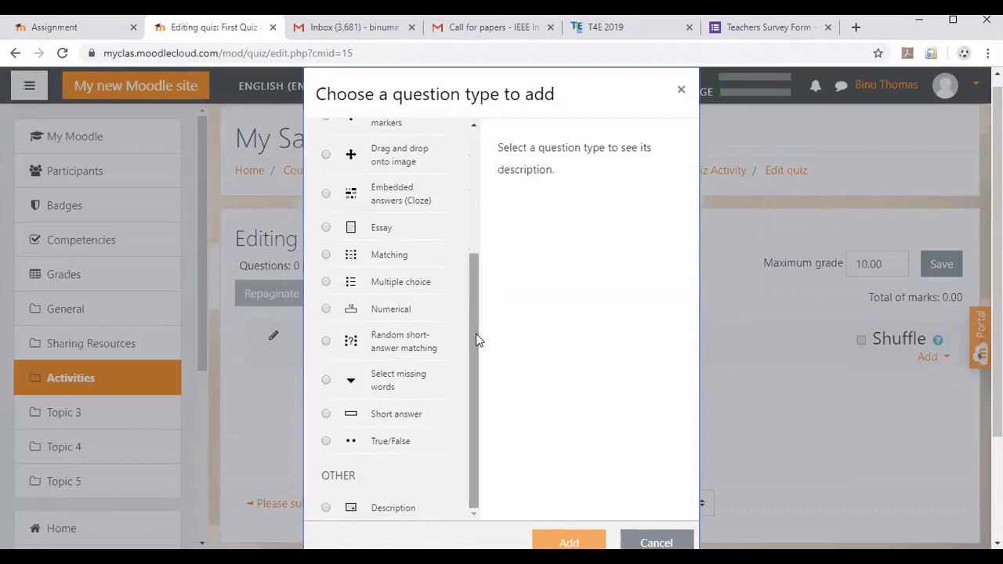
pyautogui.click(387, 282)
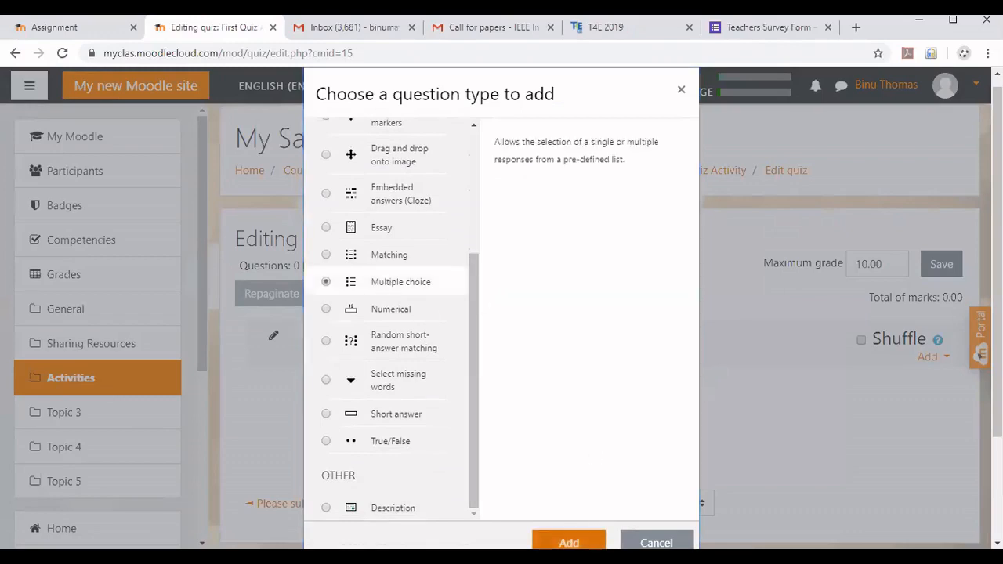
pyautogui.click(569, 542)
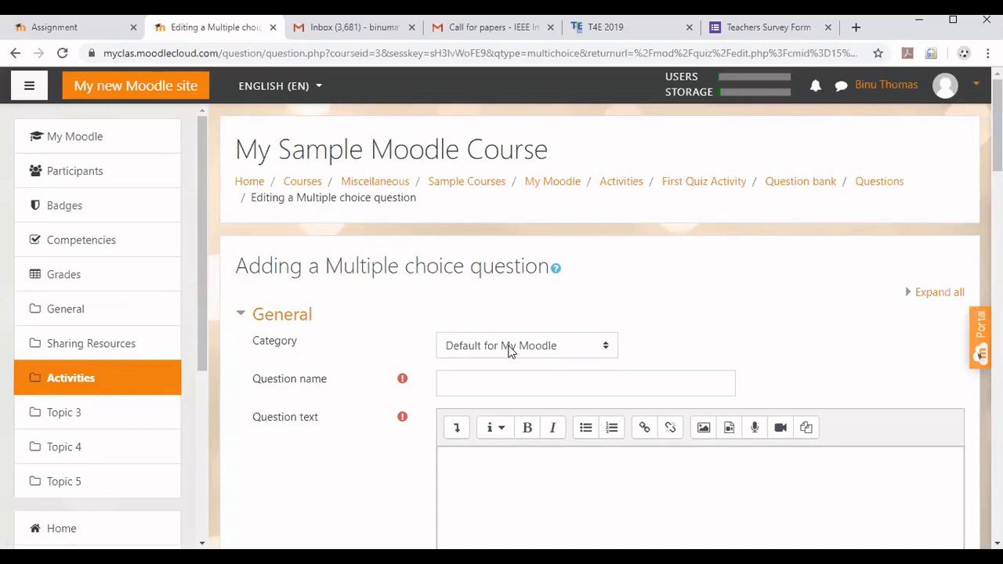
# Step: Name the question "q1" and enter "Where is Cochin" as its question text
pyautogui.click(468, 381)
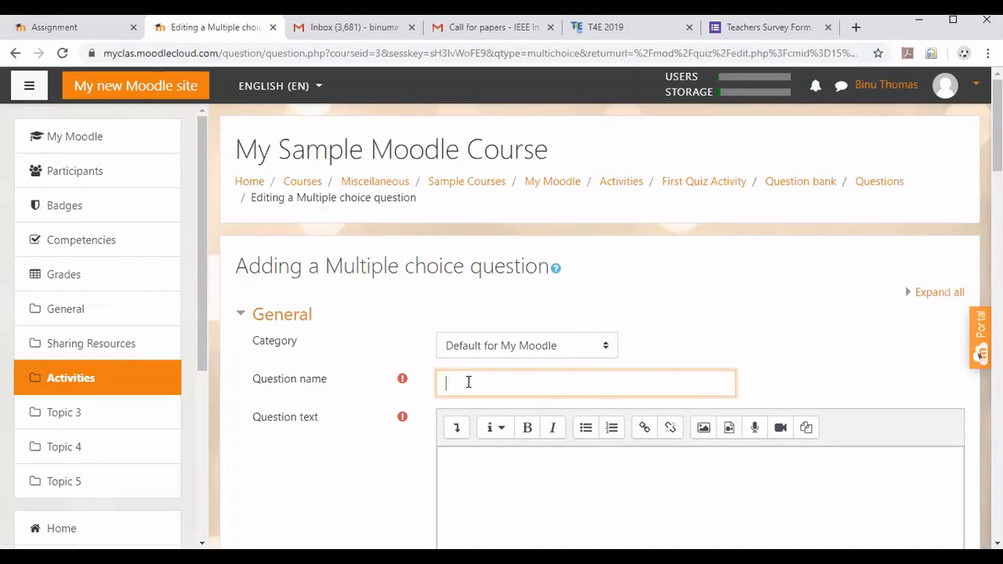
pyautogui.write('q1')
pyautogui.click(462, 471)
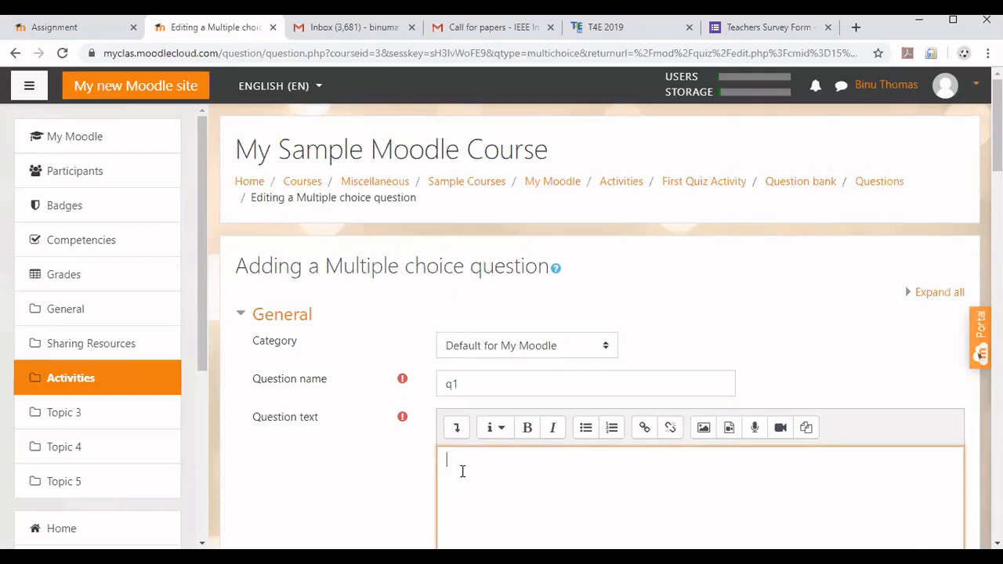
pyautogui.write('Wher')
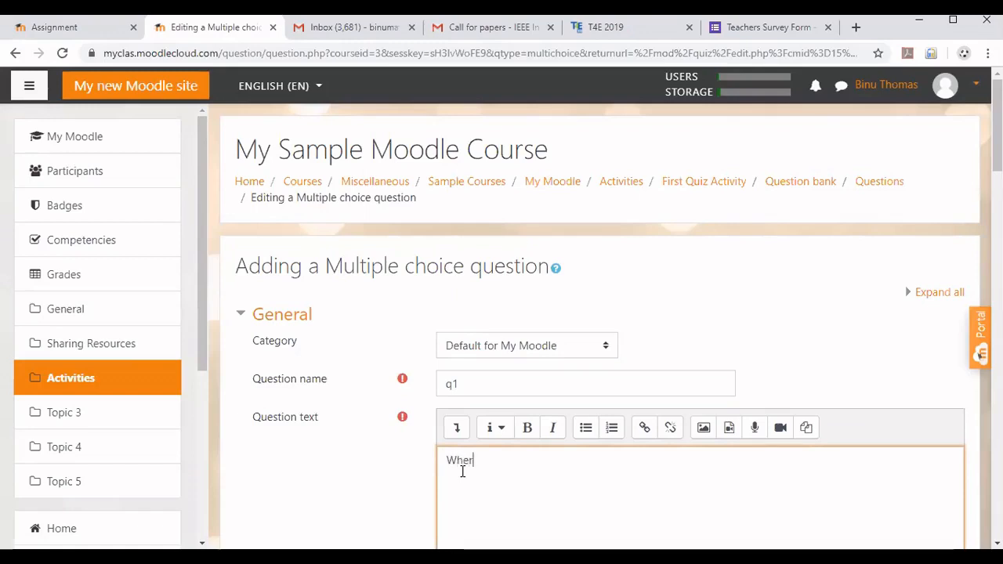
pyautogui.write('e is Cochin')
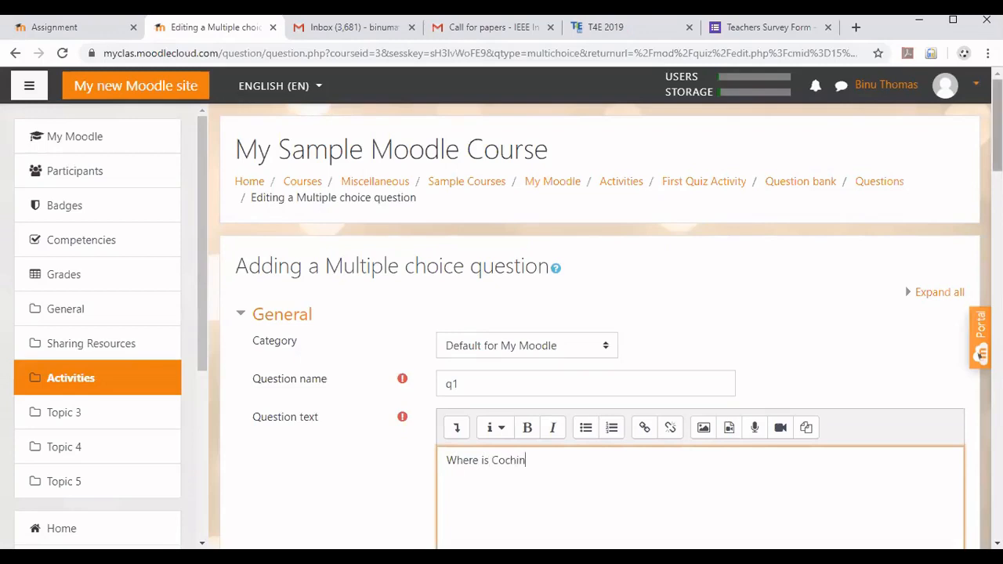
# Step: Enter "Good work continue learning Moodle" as the question's general feedback
pyautogui.moveTo(996, 125); pyautogui.dragTo(997, 170)
pyautogui.scroll(-3, 510, 270)
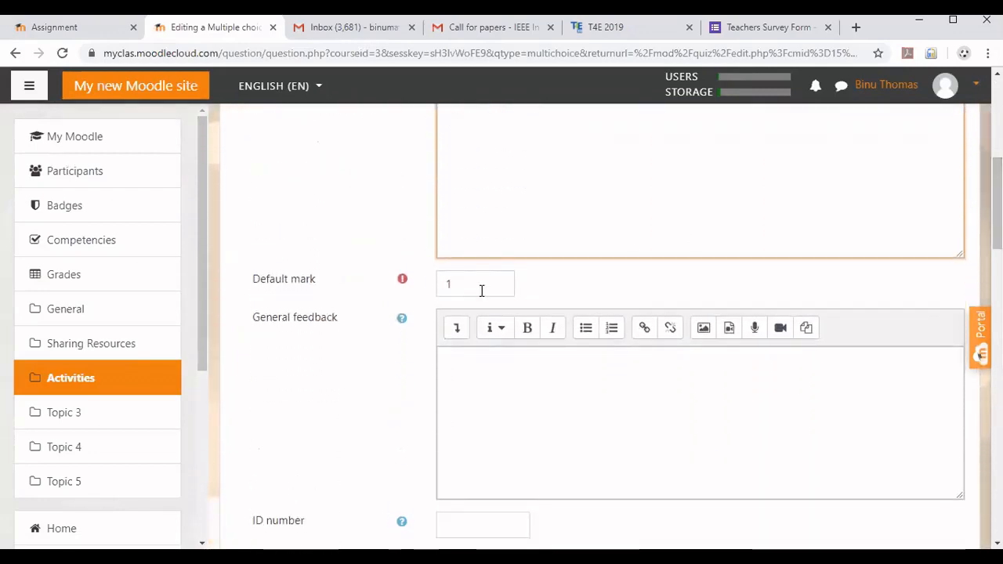
pyautogui.click(482, 290)
pyautogui.click(495, 391)
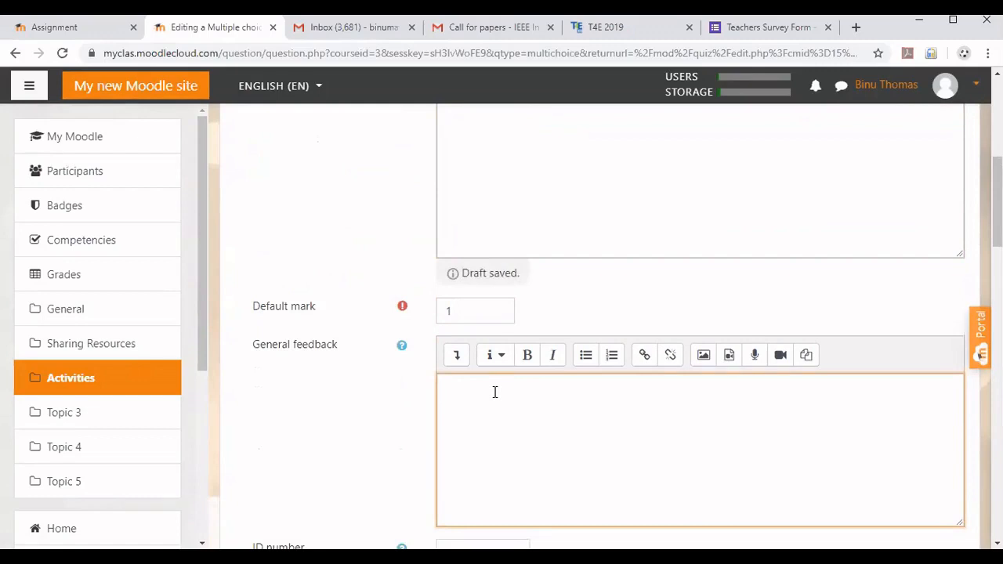
pyautogui.write('G')
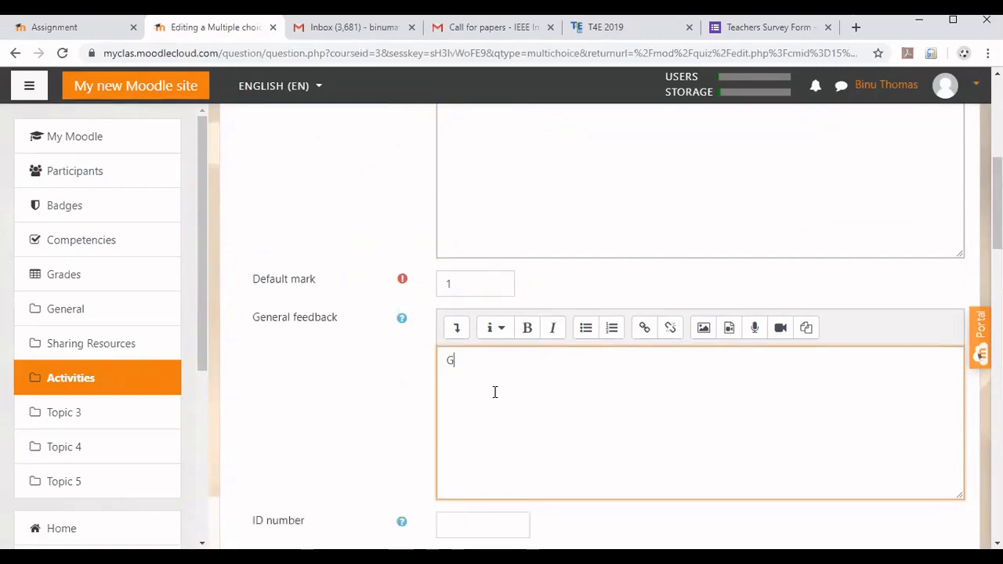
pyautogui.write('ood work continue ')
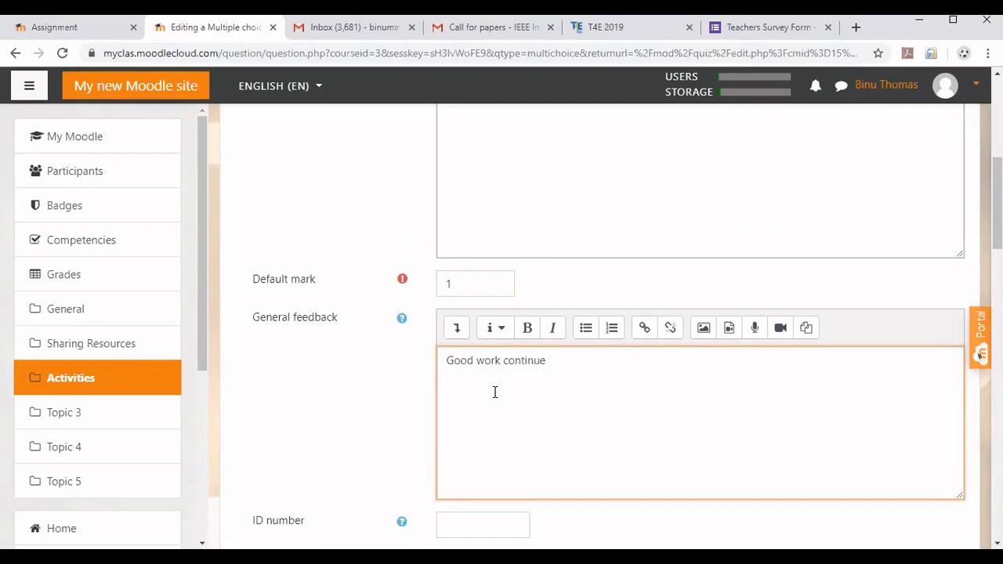
pyautogui.write('learning Moodle')
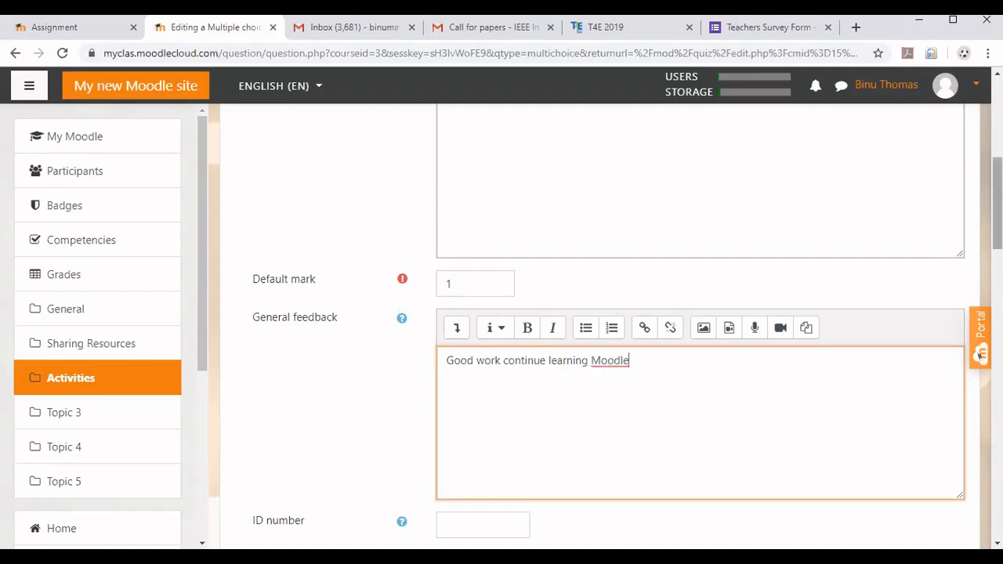
# Step: Set the question's ID number to 1 and check the choice numbering options, keeping "a., b., c., ..."
pyautogui.scroll(-3, 483, 313)
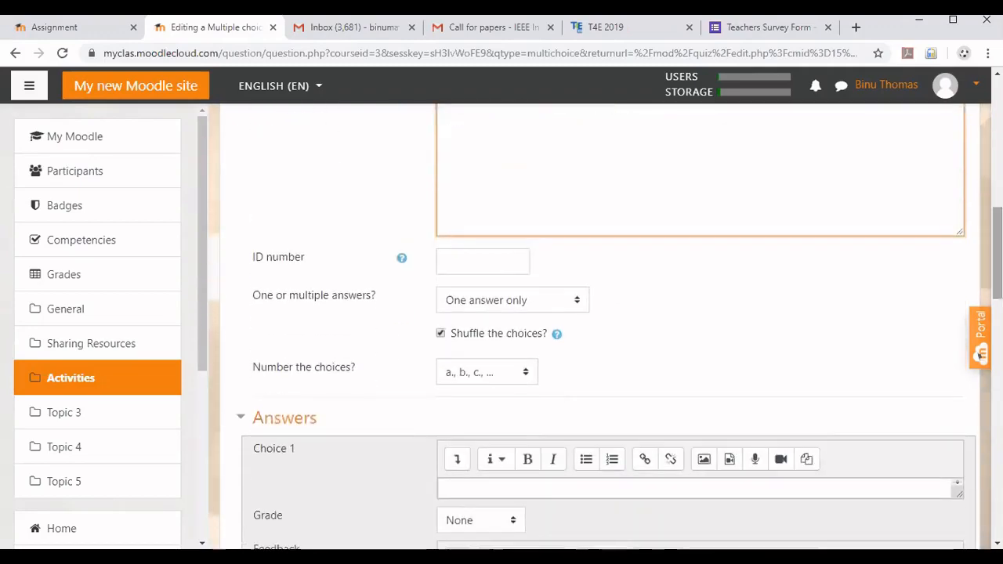
pyautogui.click(483, 262)
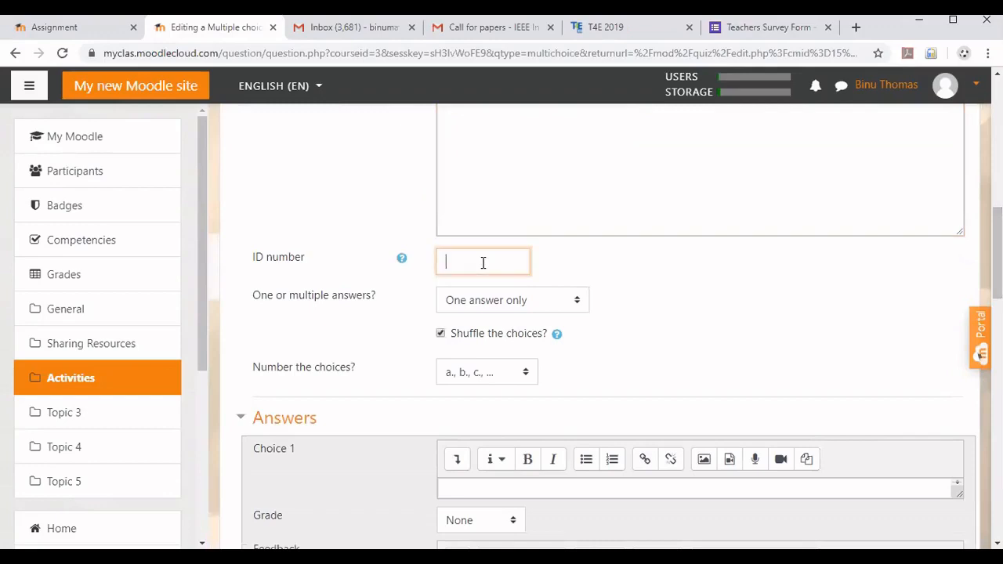
pyautogui.write('1')
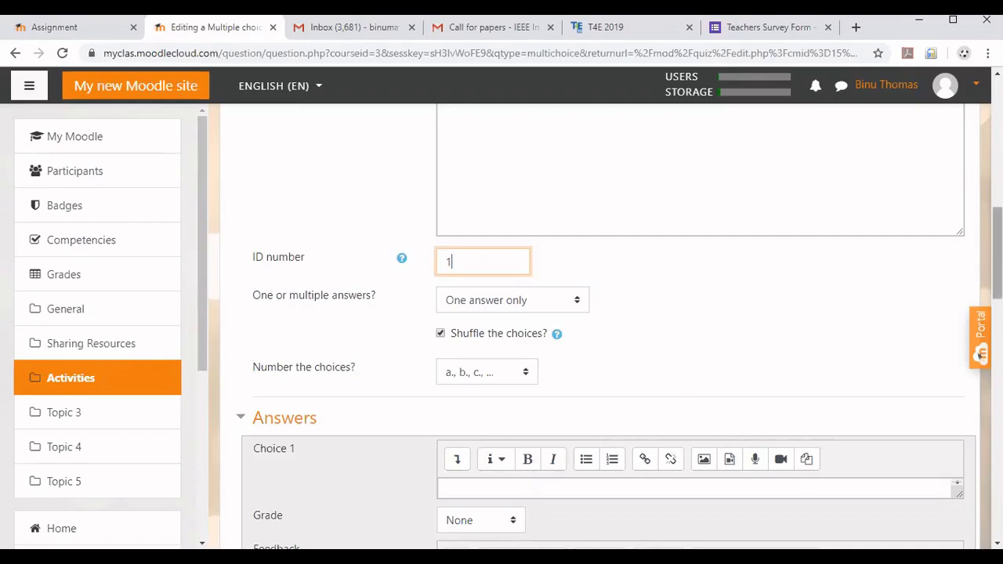
pyautogui.scroll(-3, 996, 258)
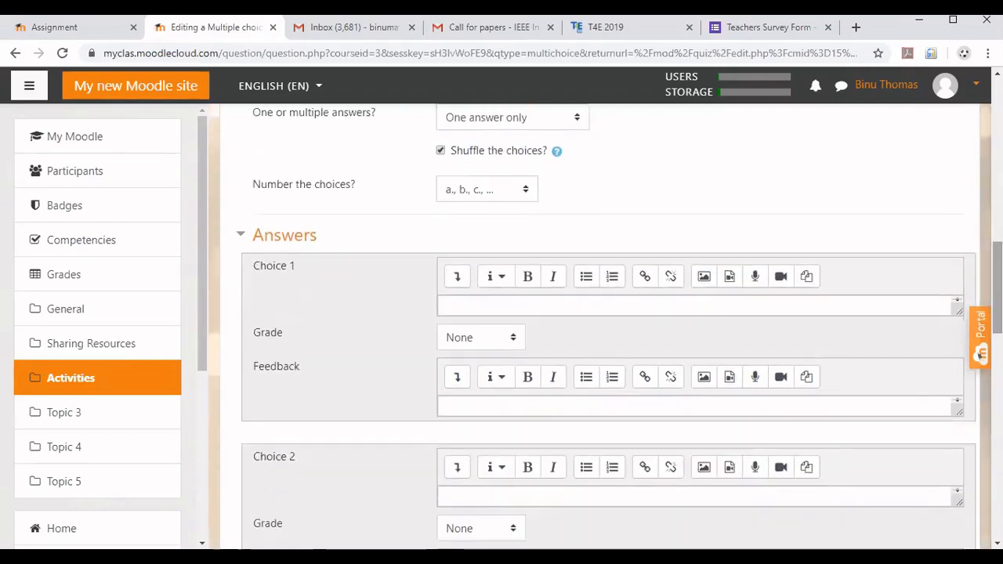
pyautogui.click(526, 191)
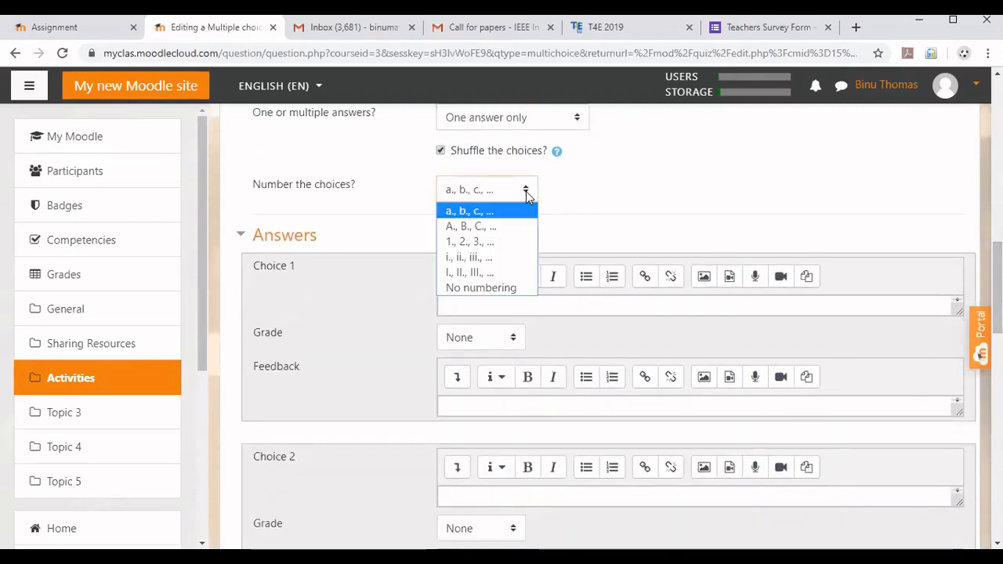
pyautogui.click(526, 192)
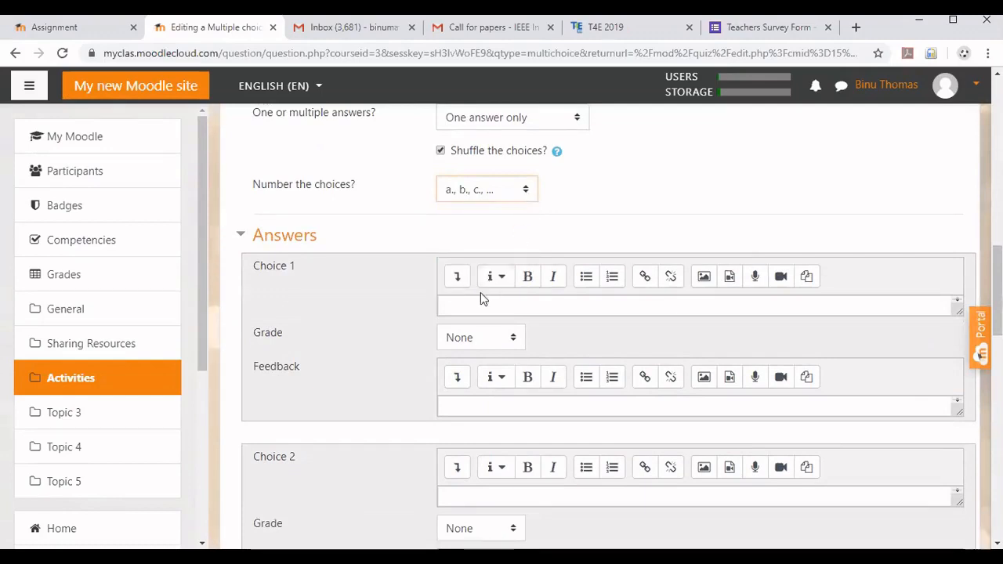
# Step: Enter "Tamilnadu" as the text of Choice 1 in the Answers section
pyautogui.click(467, 313)
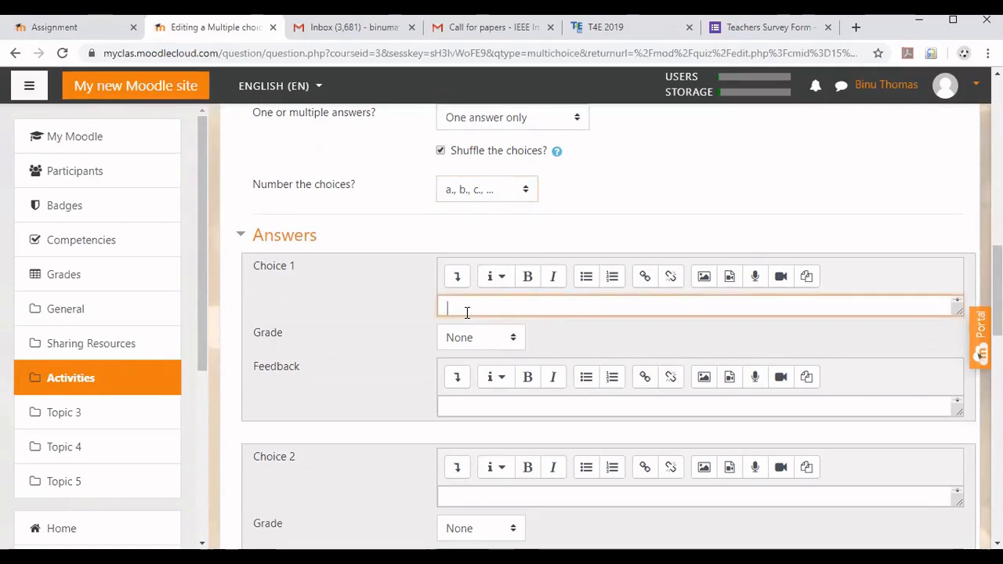
pyautogui.write('Tamil')
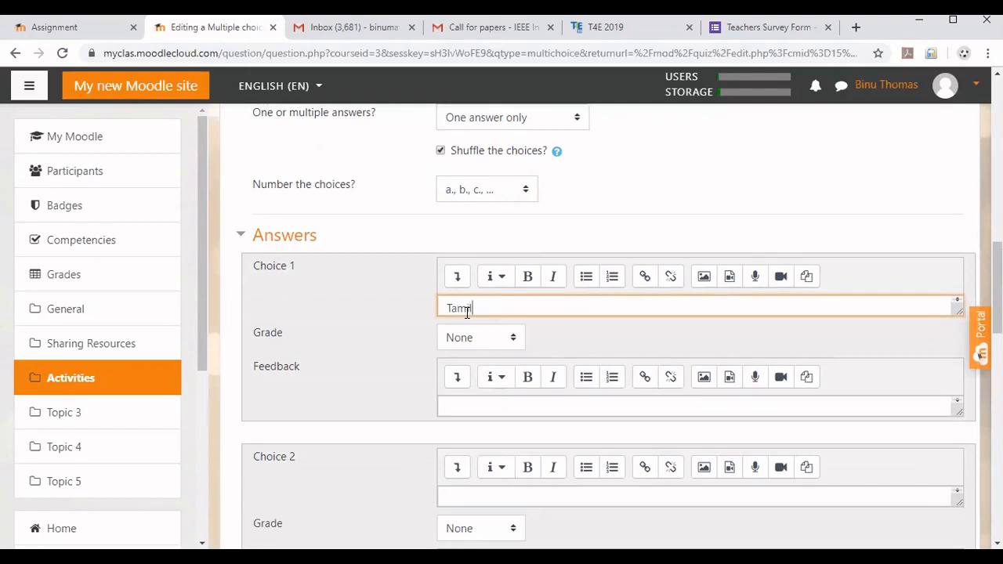
pyautogui.write(' nadu')
pyautogui.click(475, 309)
pyautogui.press('BackSpace')
# Step: Enter "Its wrong" as the feedback for Choice 1
pyautogui.rightClick(479, 407)
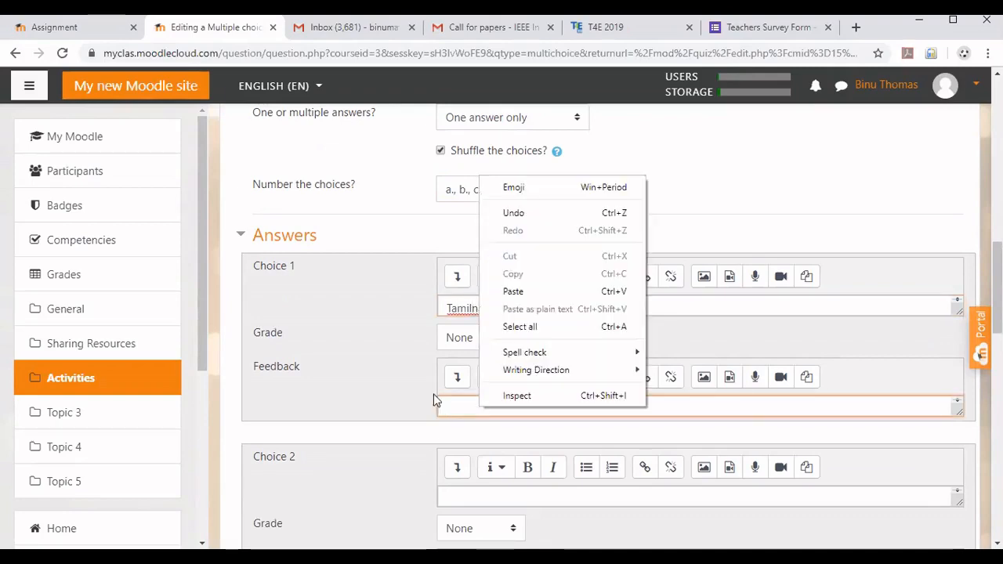
pyautogui.click(357, 376)
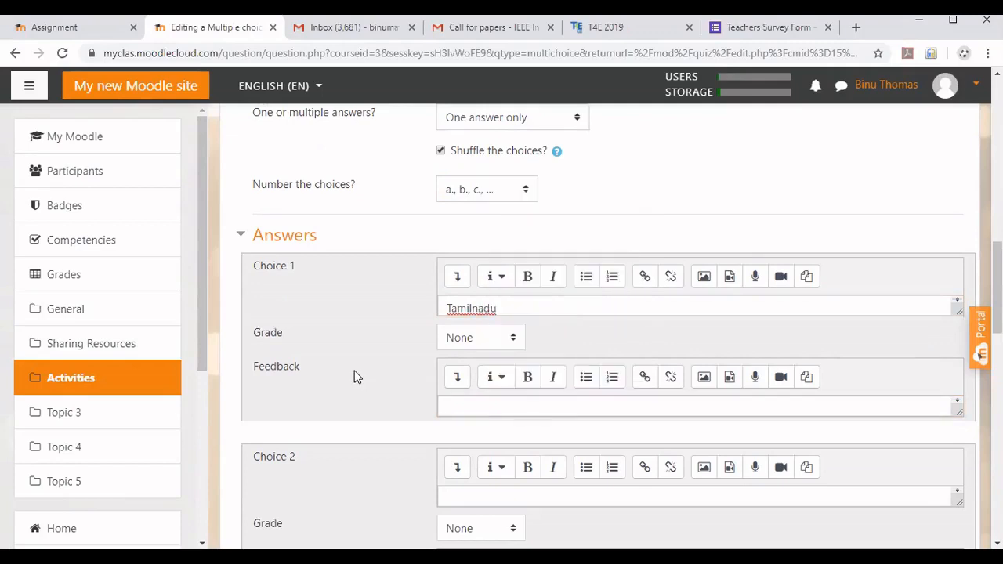
pyautogui.click(448, 404)
pyautogui.write('It')
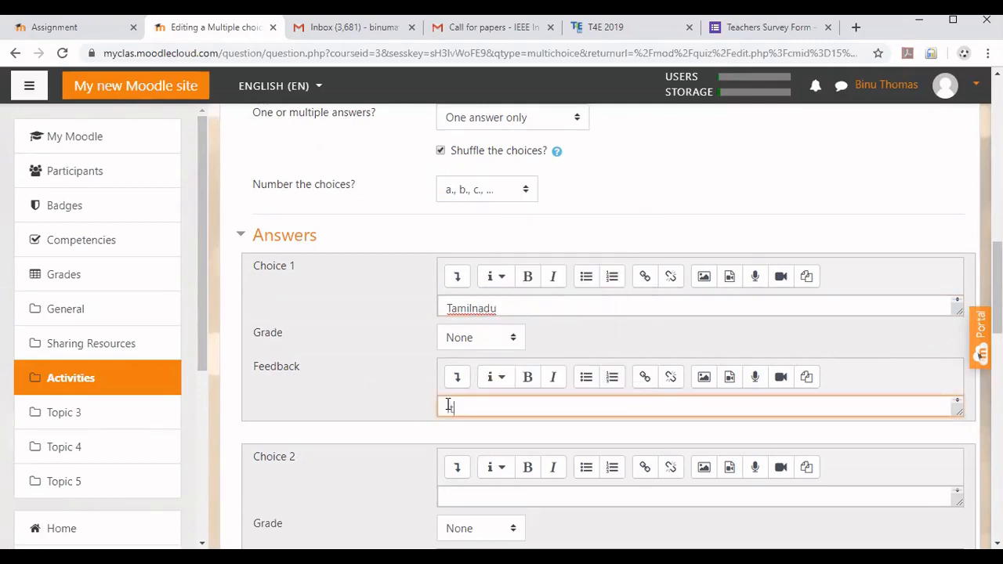
pyautogui.write('s rong')
pyautogui.click(463, 408)
pyautogui.write('w')
pyautogui.click(536, 409)
# Step: Enter "Kerala" as the text of Choice 2 and set its grade to 100%
pyautogui.scroll(-2, 614, 399)
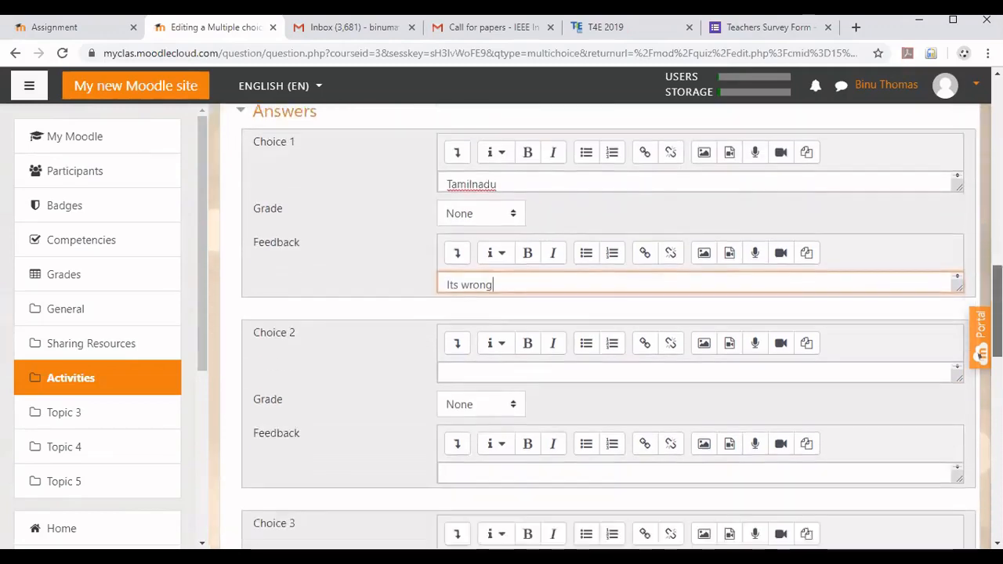
pyautogui.scroll(-1, 652, 359)
pyautogui.click(467, 303)
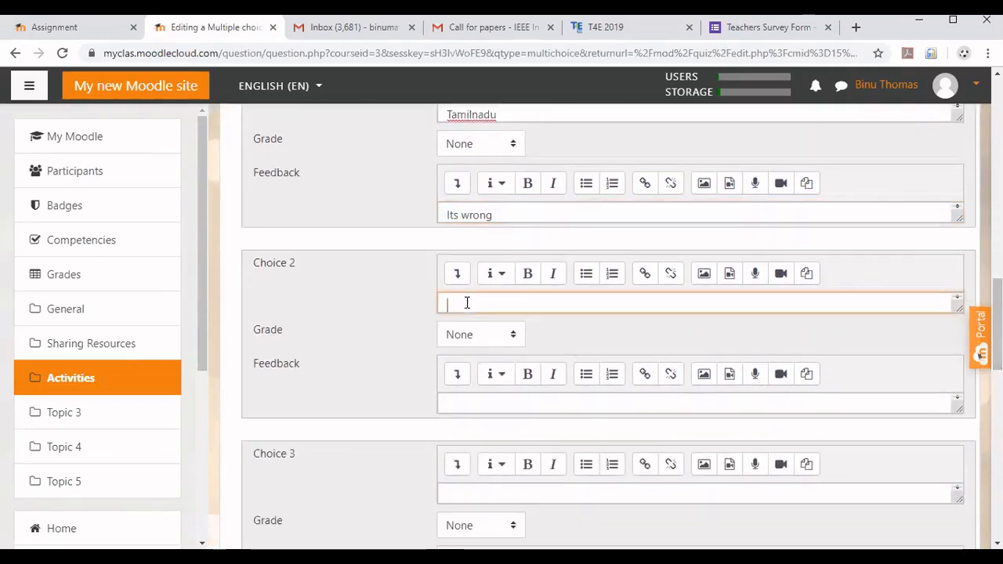
pyautogui.write('Kera')
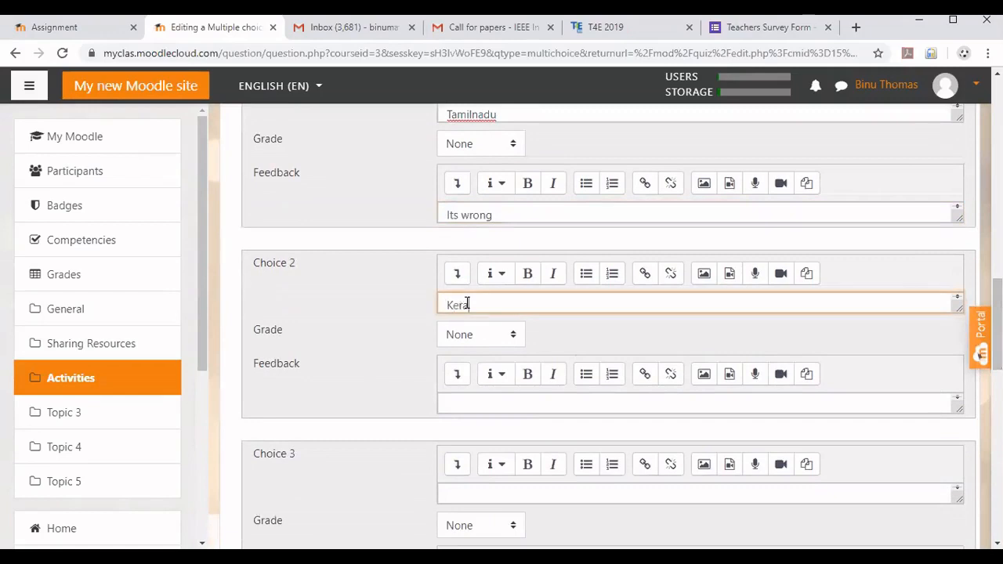
pyautogui.write('la')
pyautogui.click(479, 339)
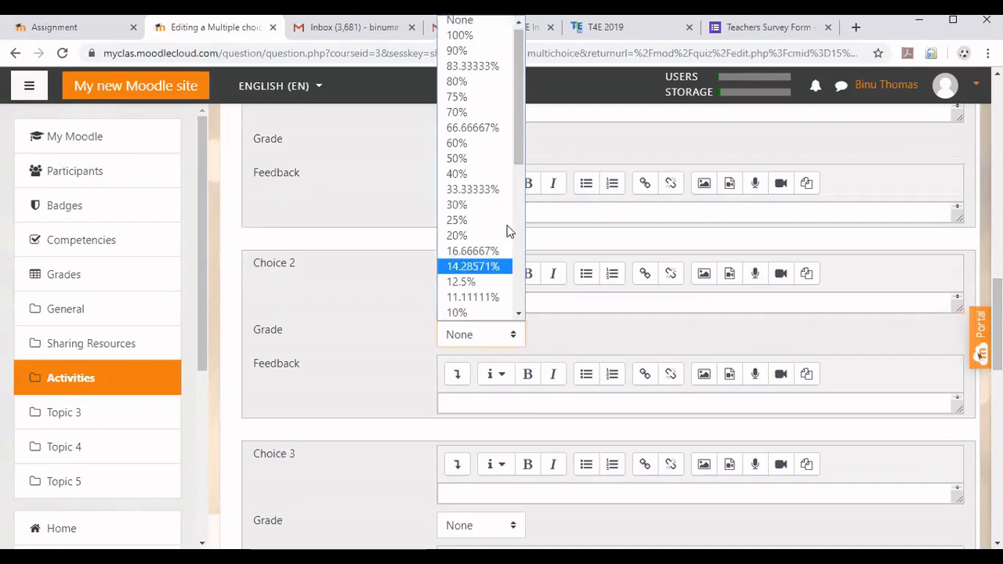
pyautogui.click(462, 39)
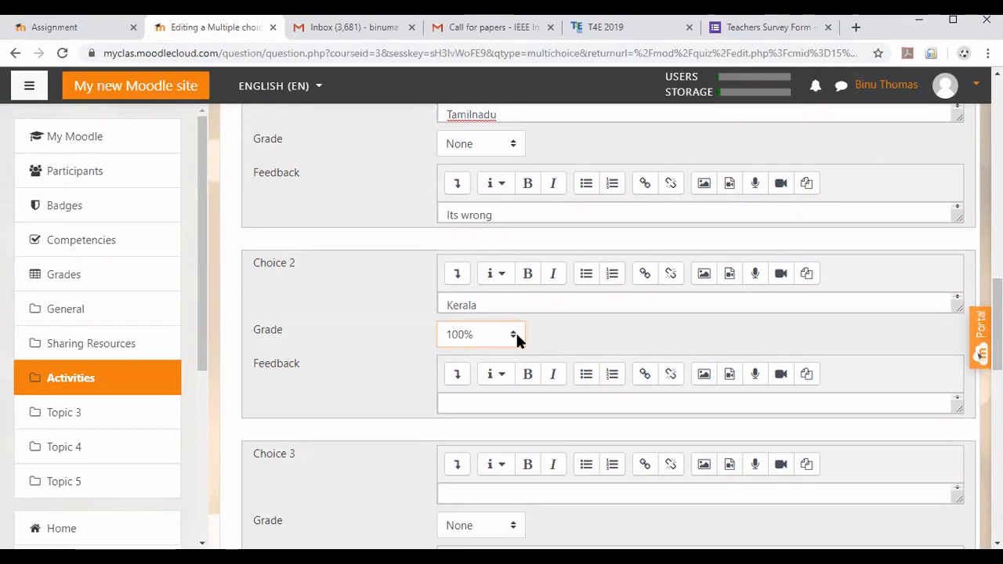
# Step: Enter "Great" as the feedback for Choice 2 and "Karanataka" as the text of Choice 3
pyautogui.click(474, 404)
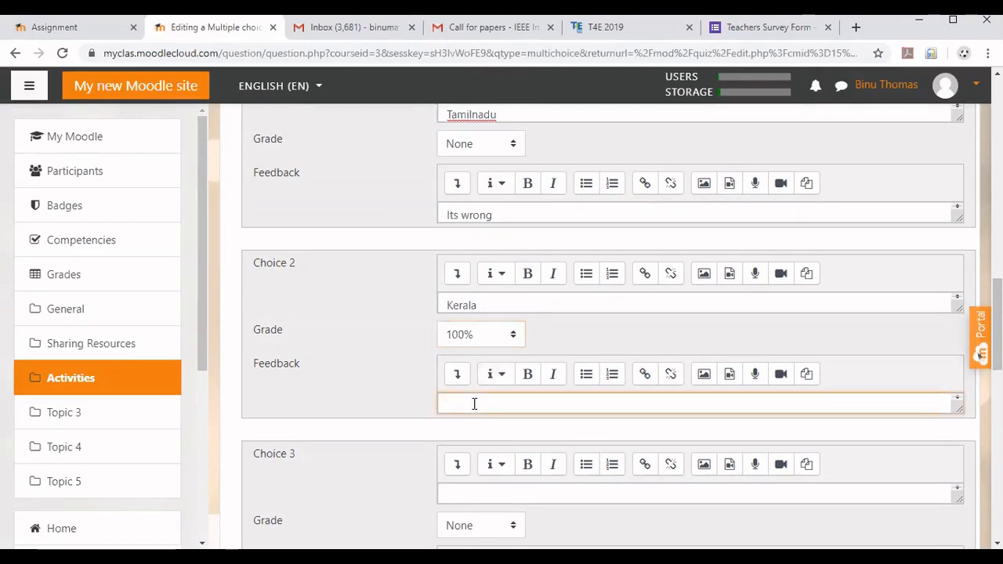
pyautogui.write('Great')
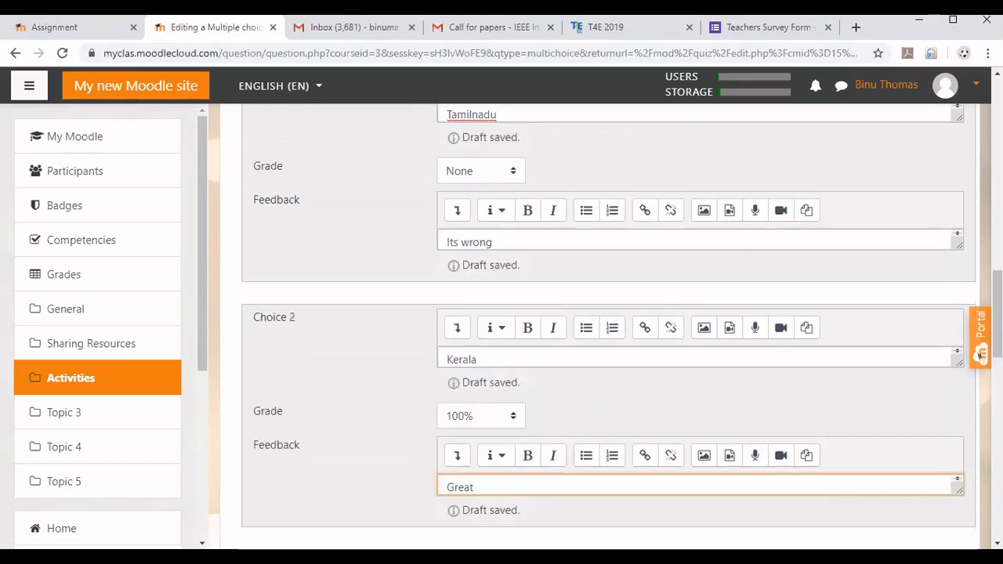
pyautogui.scroll(-3, 997, 314)
pyautogui.moveTo(997, 358); pyautogui.dragTo(997, 373)
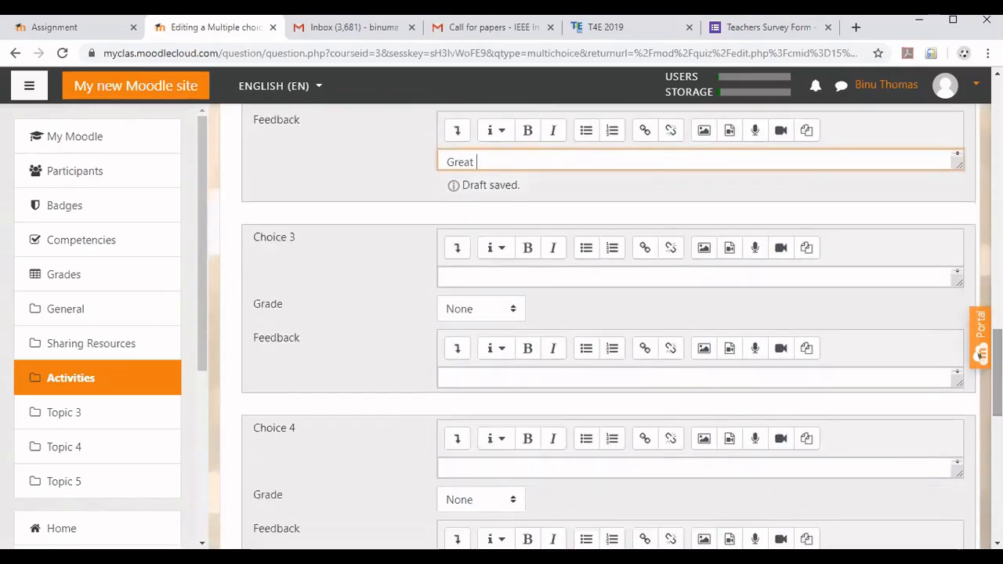
pyautogui.click(518, 285)
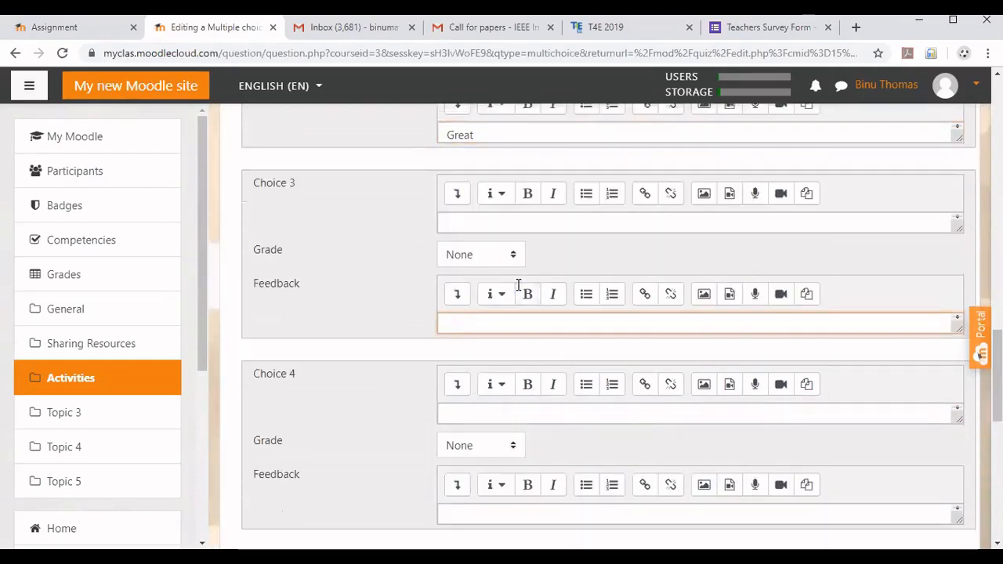
pyautogui.click(466, 216)
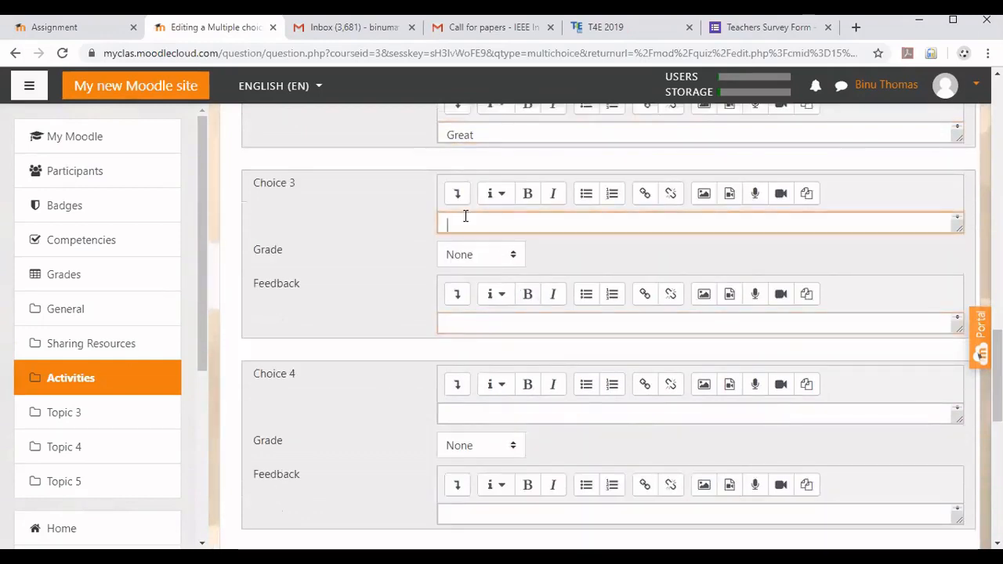
pyautogui.write('Karanata')
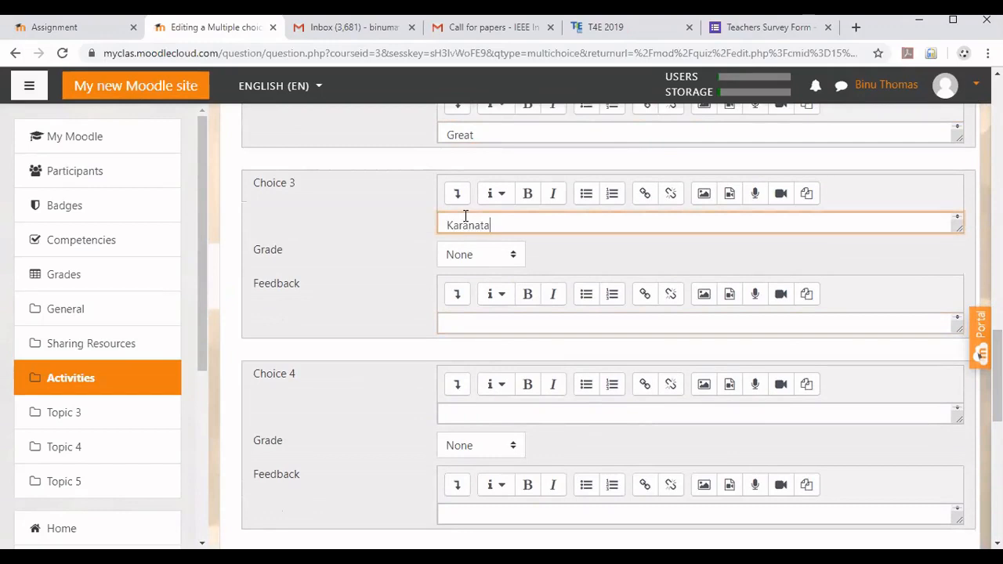
pyautogui.write('ka')
pyautogui.click(475, 323)
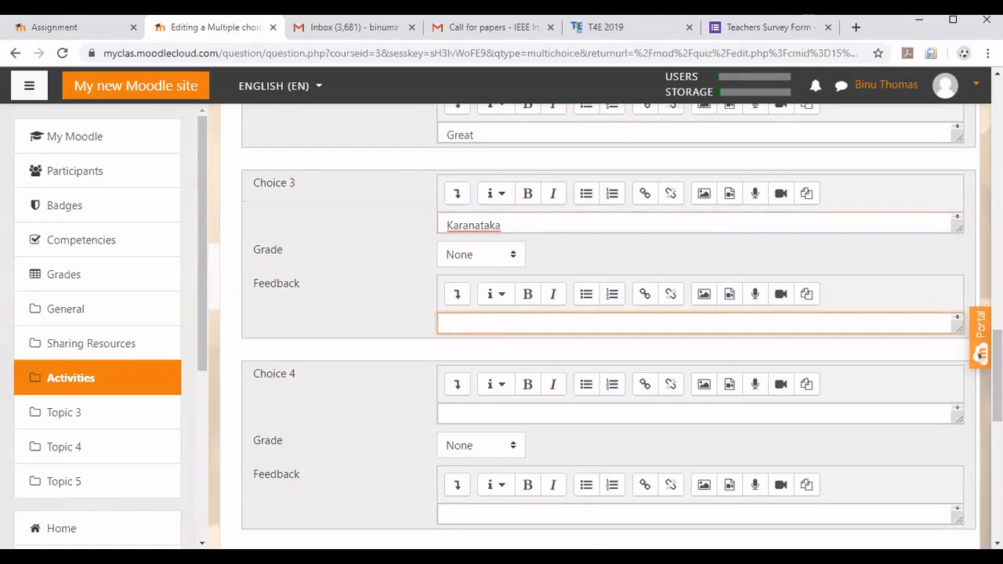
# Step: Enter "Maharashtra" as the text of Choice 4 in the Answers section
pyautogui.scroll(-1, 471, 353)
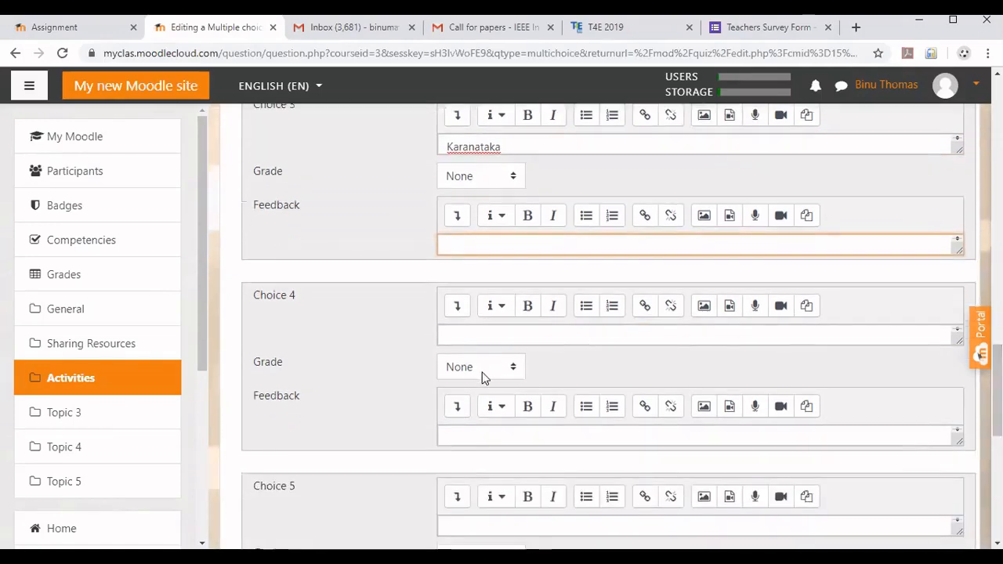
pyautogui.click(464, 337)
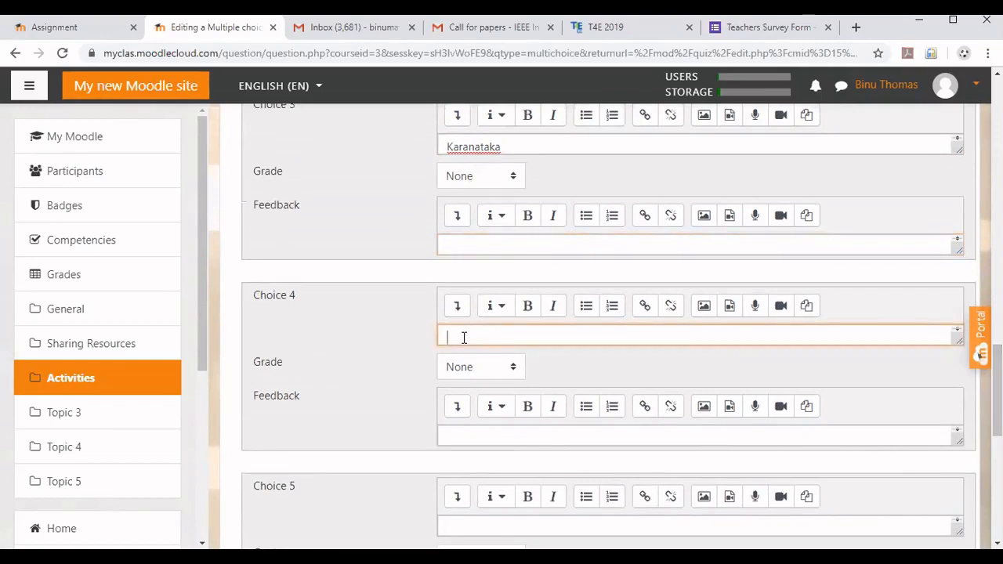
pyautogui.write('Maharashtra')
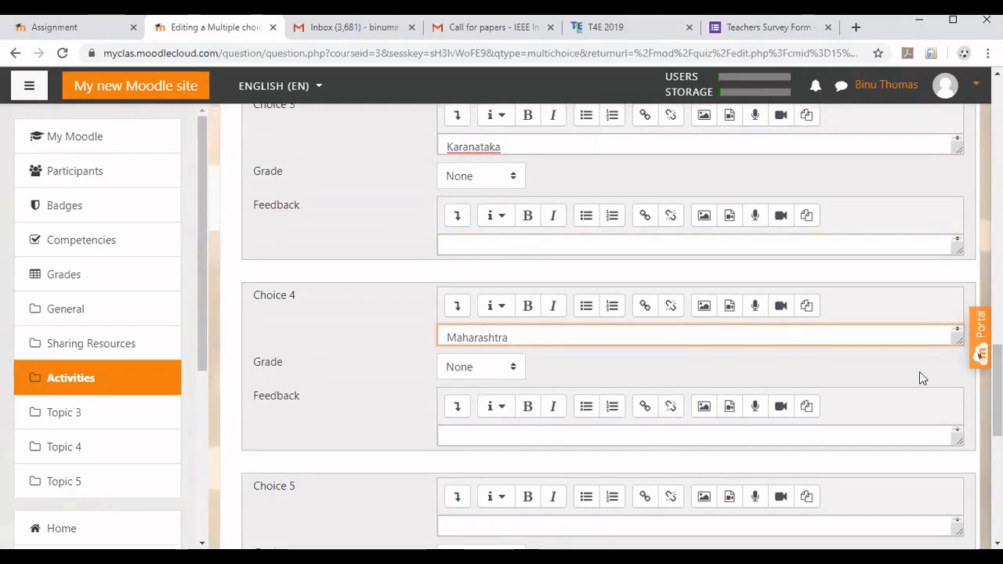
# Step: Save the multiple choice question, leaving Choice 5 blank, and return to the quiz editing page
pyautogui.moveTo(997, 384); pyautogui.dragTo(997, 435)
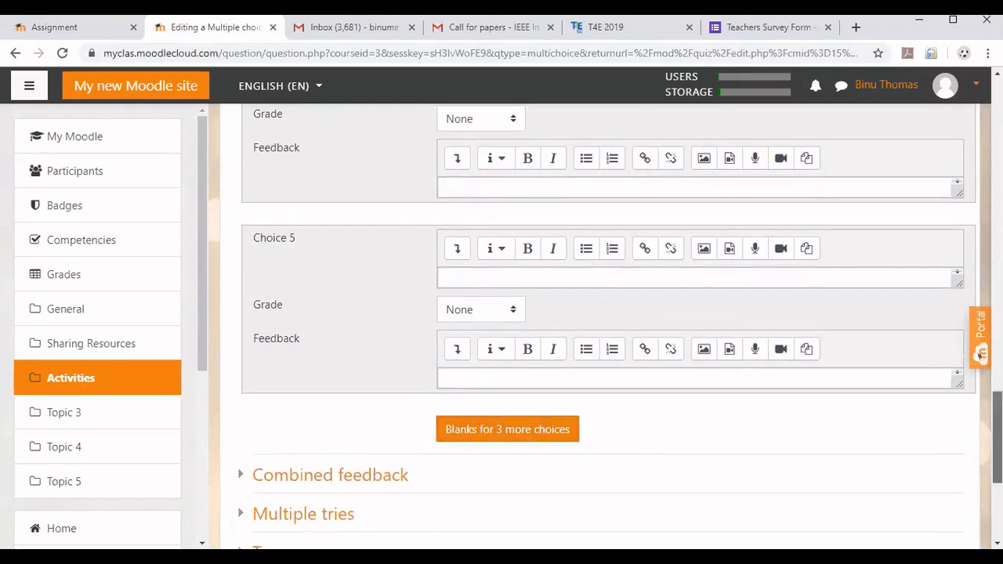
pyautogui.moveTo(997, 439); pyautogui.dragTo(997, 466)
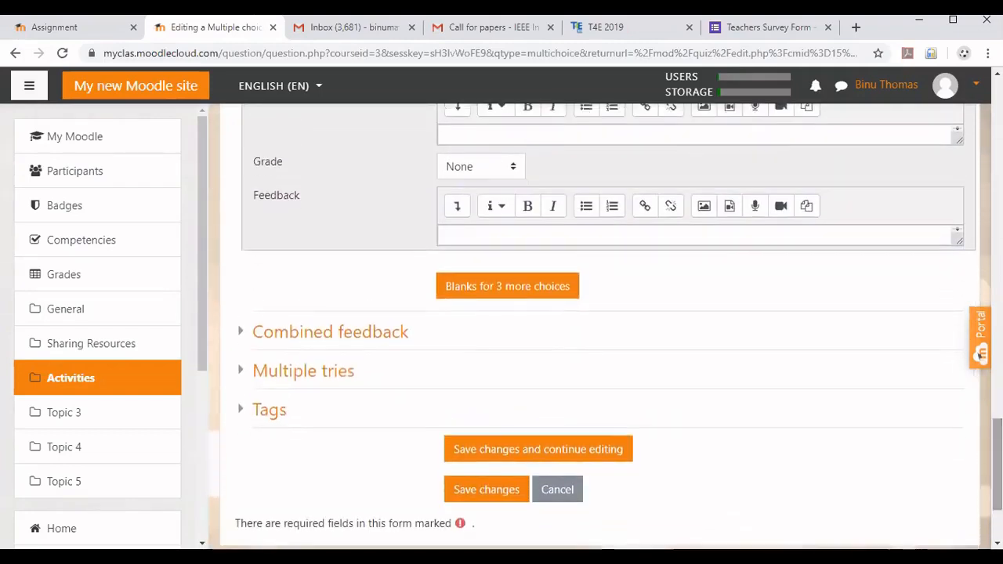
pyautogui.click(492, 498)
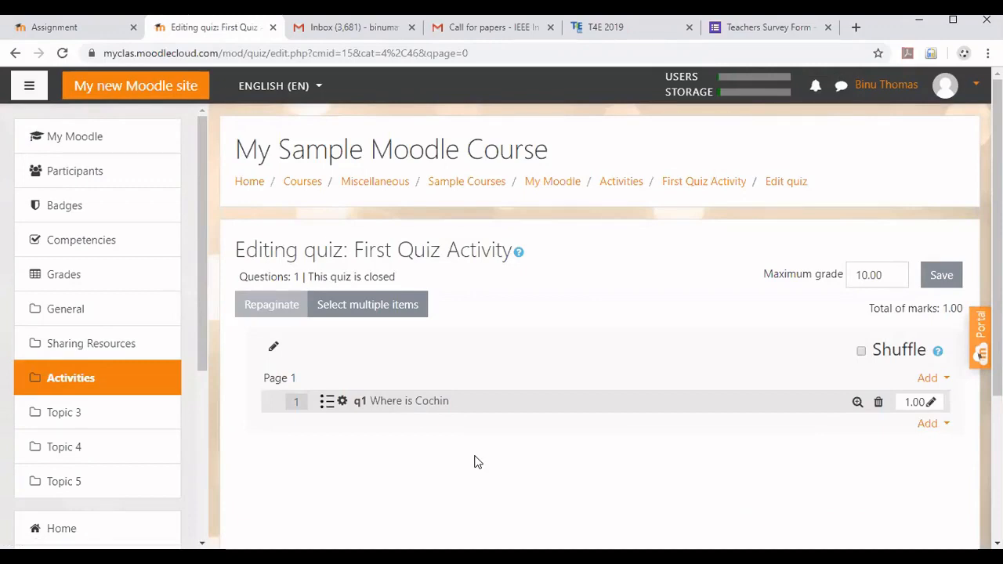
# Step: Check the options for adding another question below q1 and save the quiz's maximum grade
pyautogui.click(929, 425)
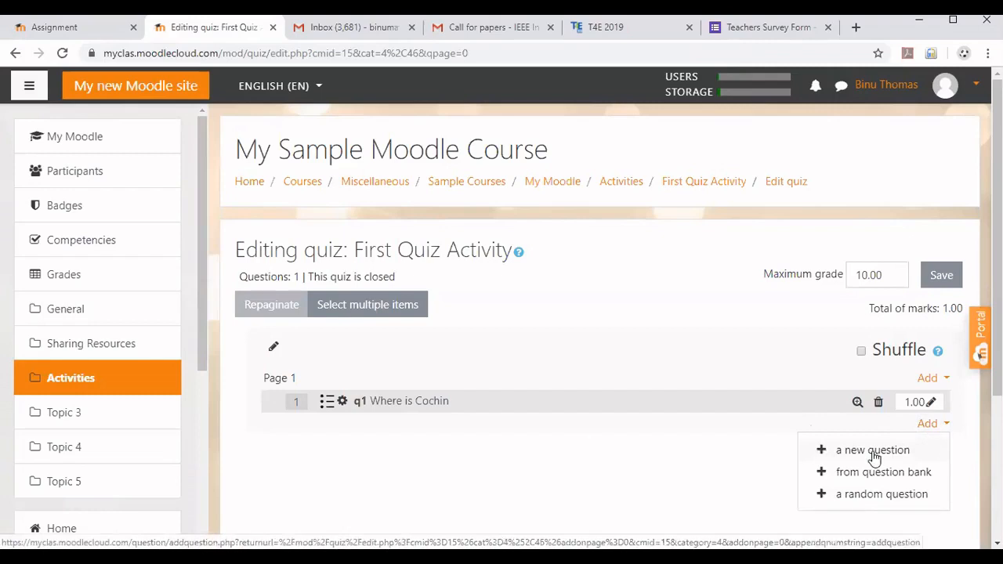
pyautogui.click(661, 468)
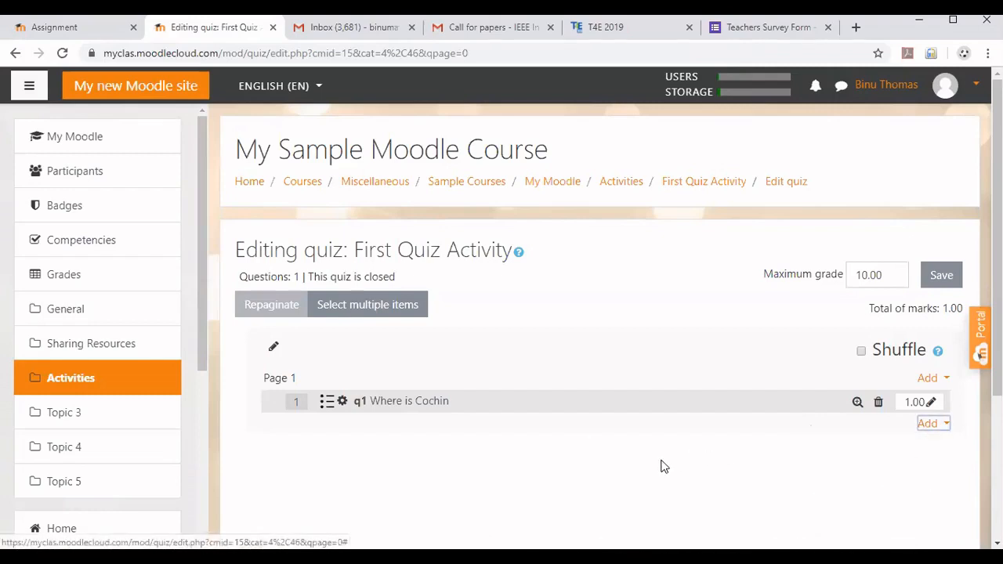
pyautogui.click(942, 280)
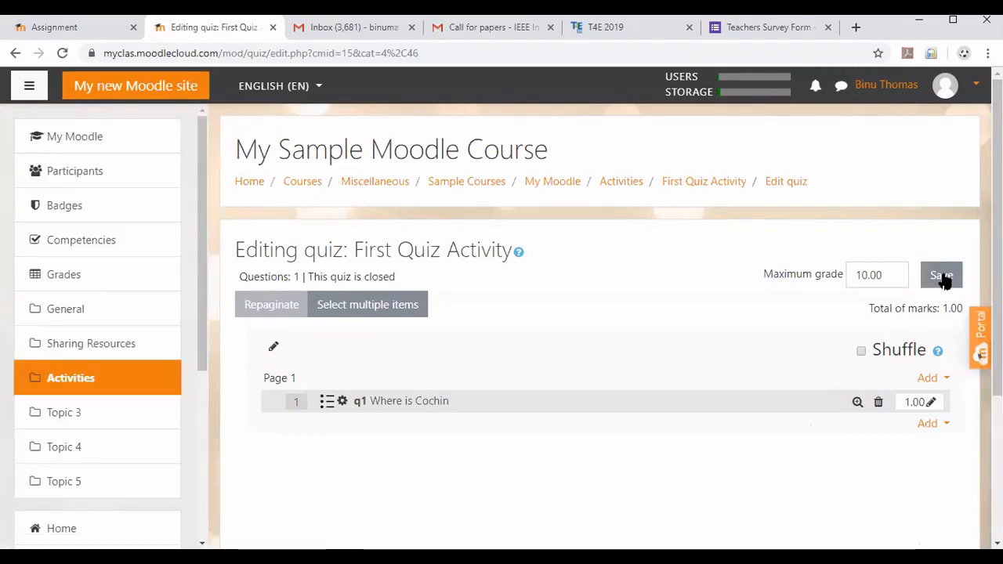
# Step: Open the First Quiz Activity page and review its closing date, time limit and grading method
pyautogui.click(692, 185)
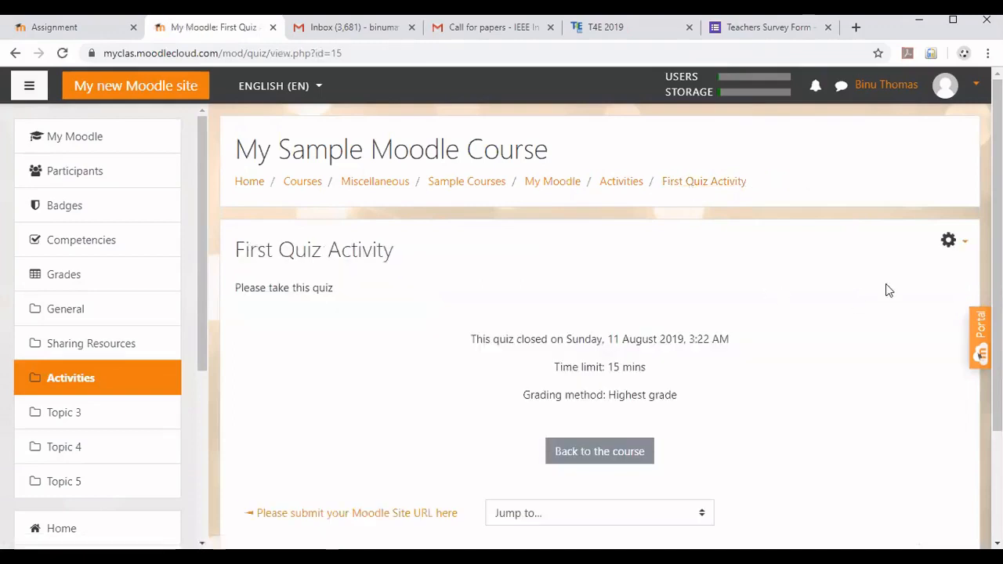
pyautogui.scroll(-1, 997, 314)
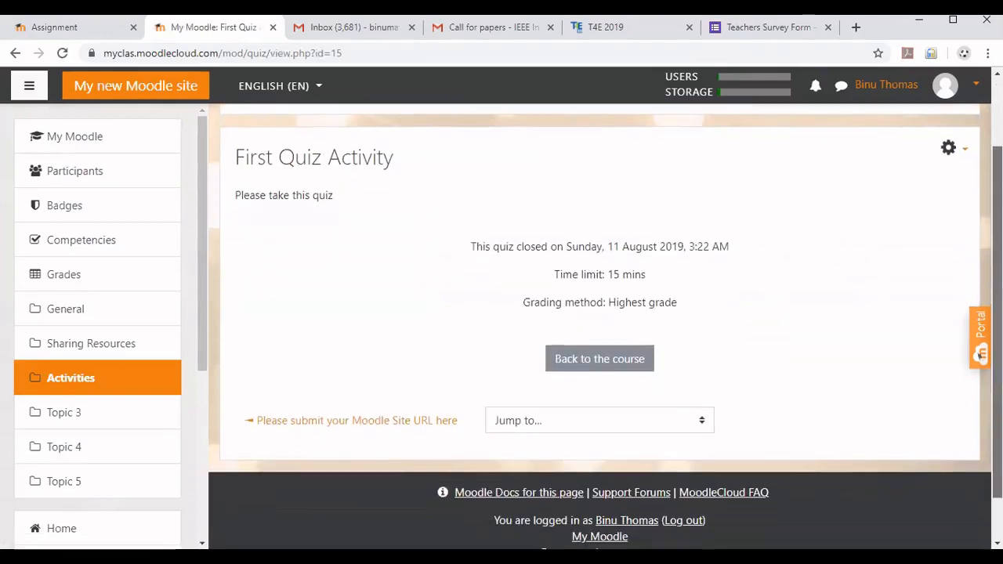
pyautogui.scroll(2, 981, 354)
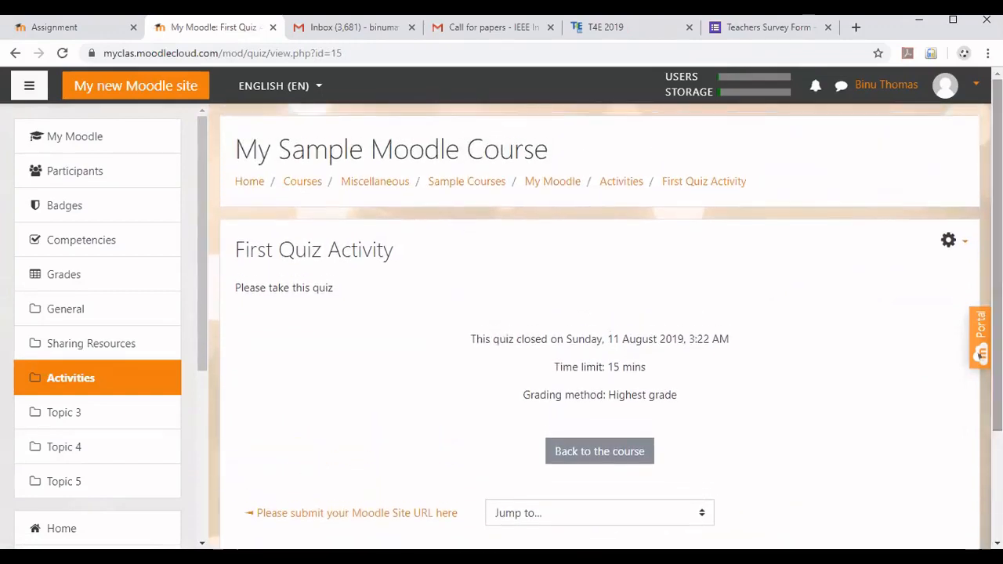
# Step: Preview First Quiz Activity and start a timed attempt
pyautogui.click(961, 245)
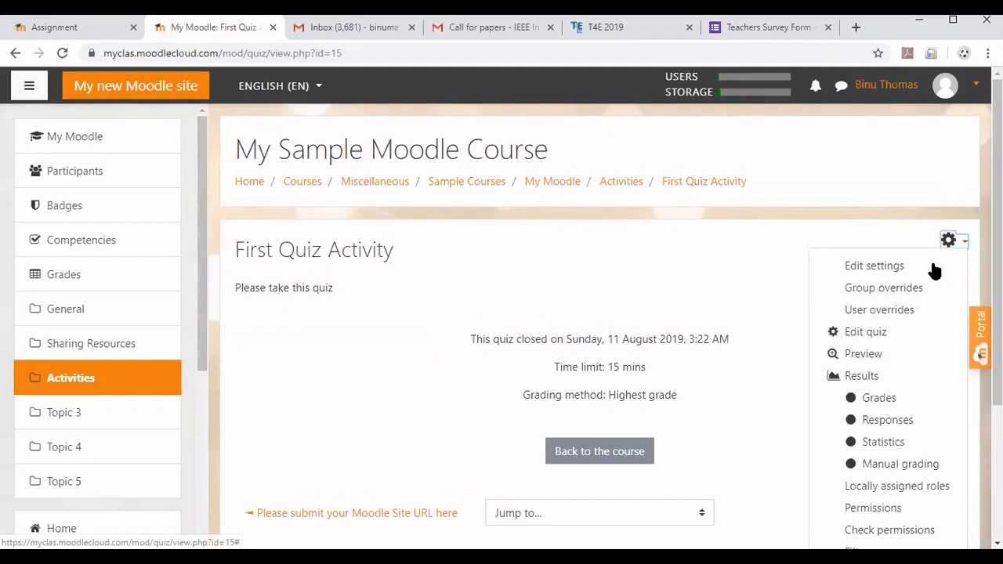
pyautogui.click(866, 354)
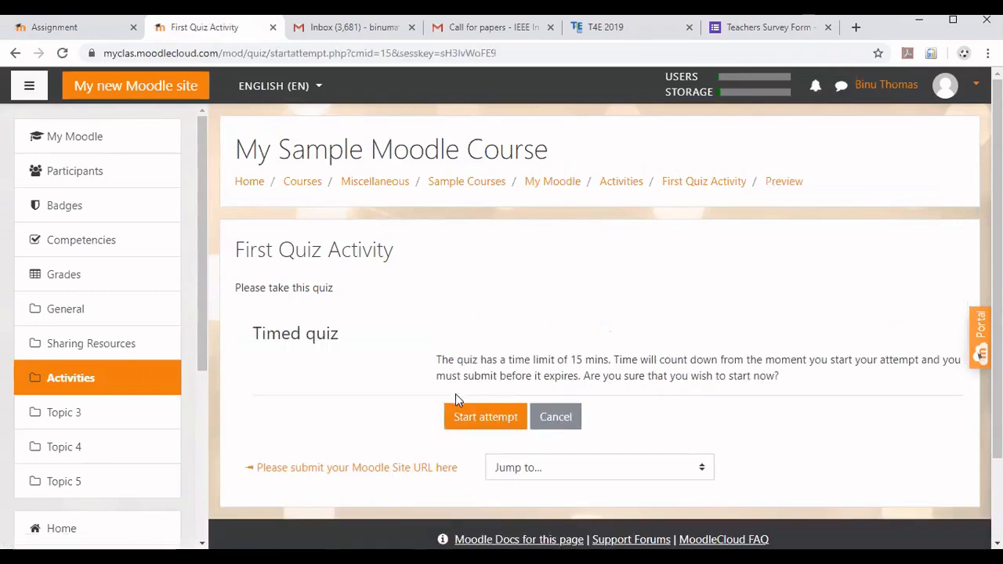
pyautogui.click(485, 417)
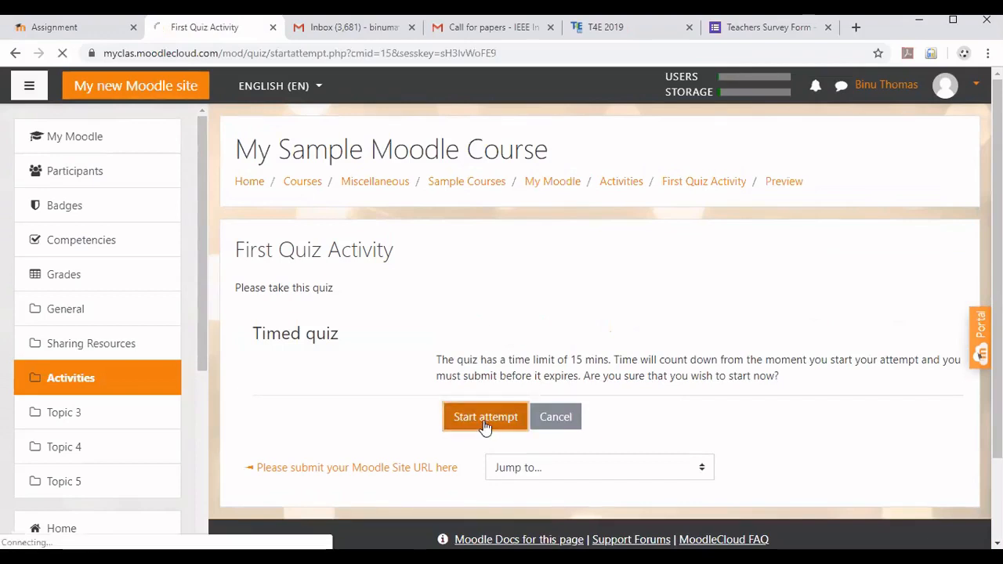